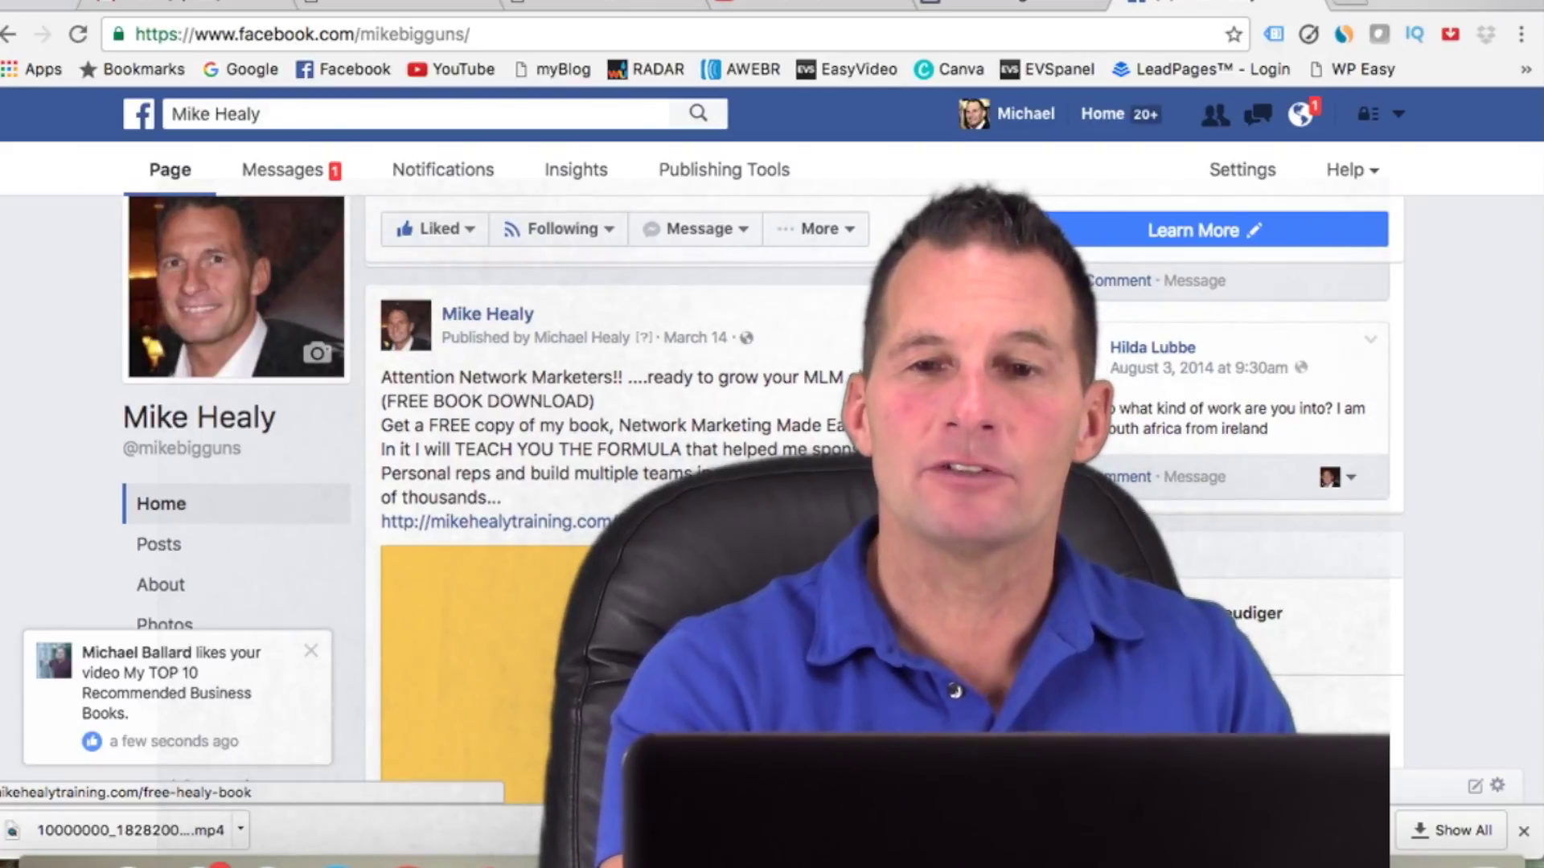
Step: Dismiss the like notification on the Facebook page
{"action": "scroll", "coordinate": [913, 325], "scroll_direction": "down", "scroll_amount": 1}
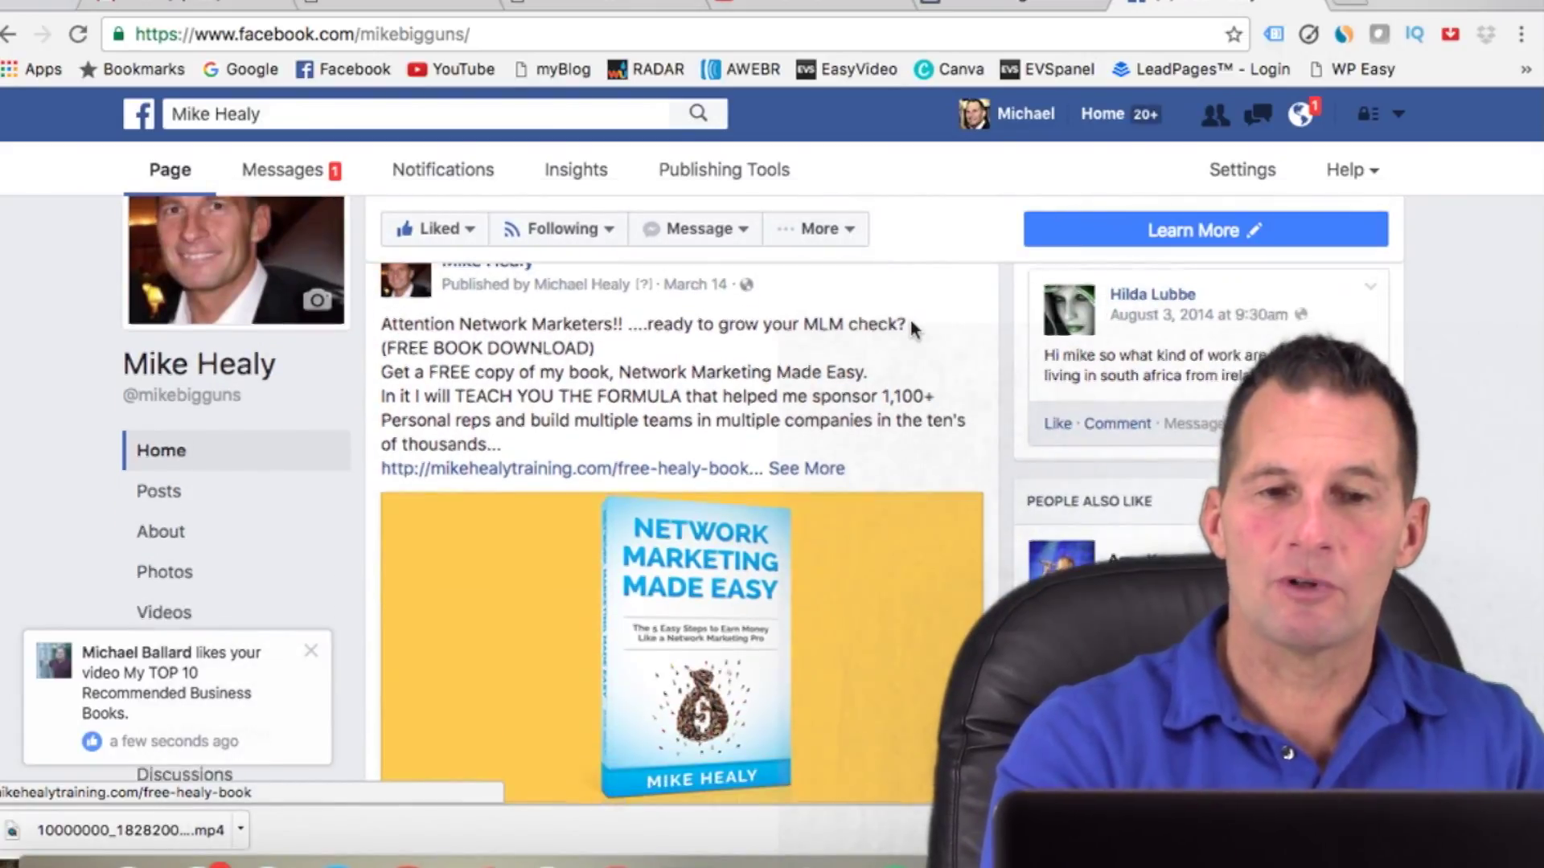
{"action": "left_click", "coordinate": [310, 651]}
{"action": "scroll", "coordinate": [907, 359], "scroll_direction": "up", "scroll_amount": 1}
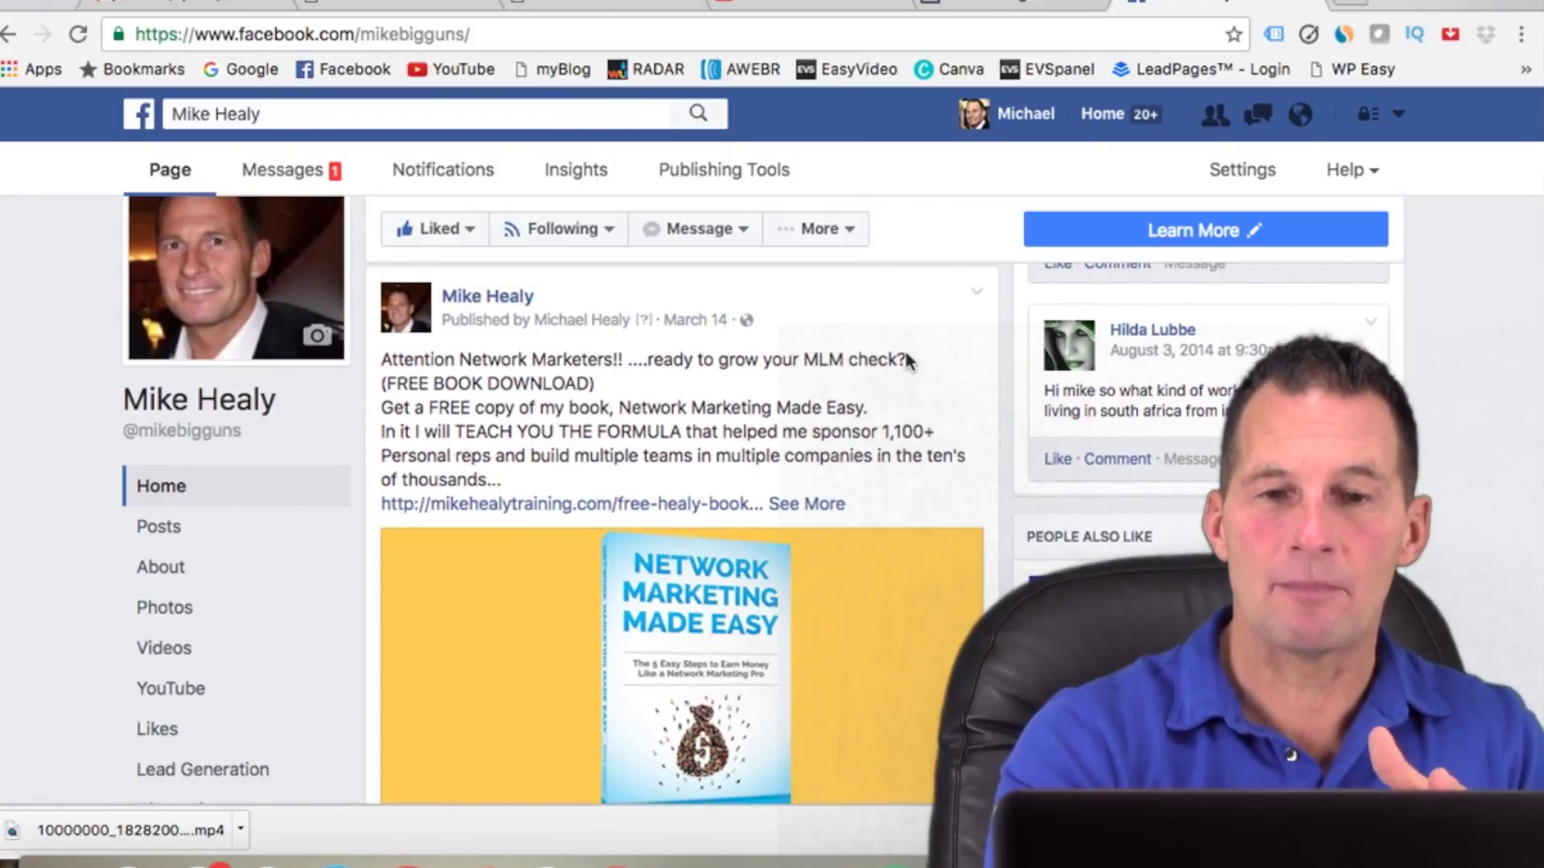
Step: Check the free-book post's reach of 37,282 people and its reactions
{"action": "scroll", "coordinate": [907, 360], "scroll_direction": "down", "scroll_amount": 3}
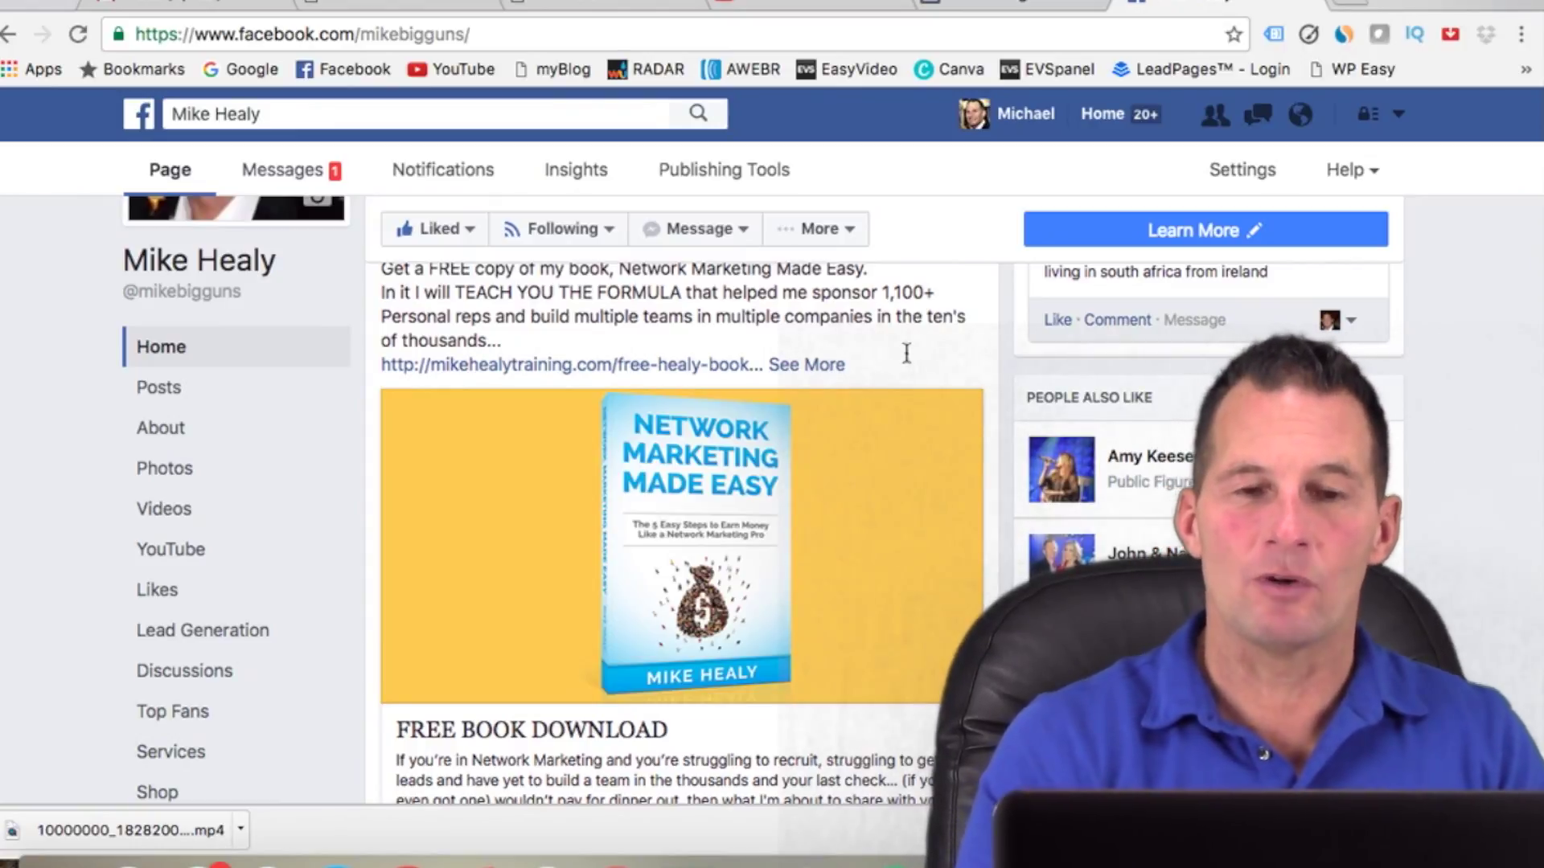
{"action": "scroll", "coordinate": [907, 362], "scroll_direction": "down", "scroll_amount": 3}
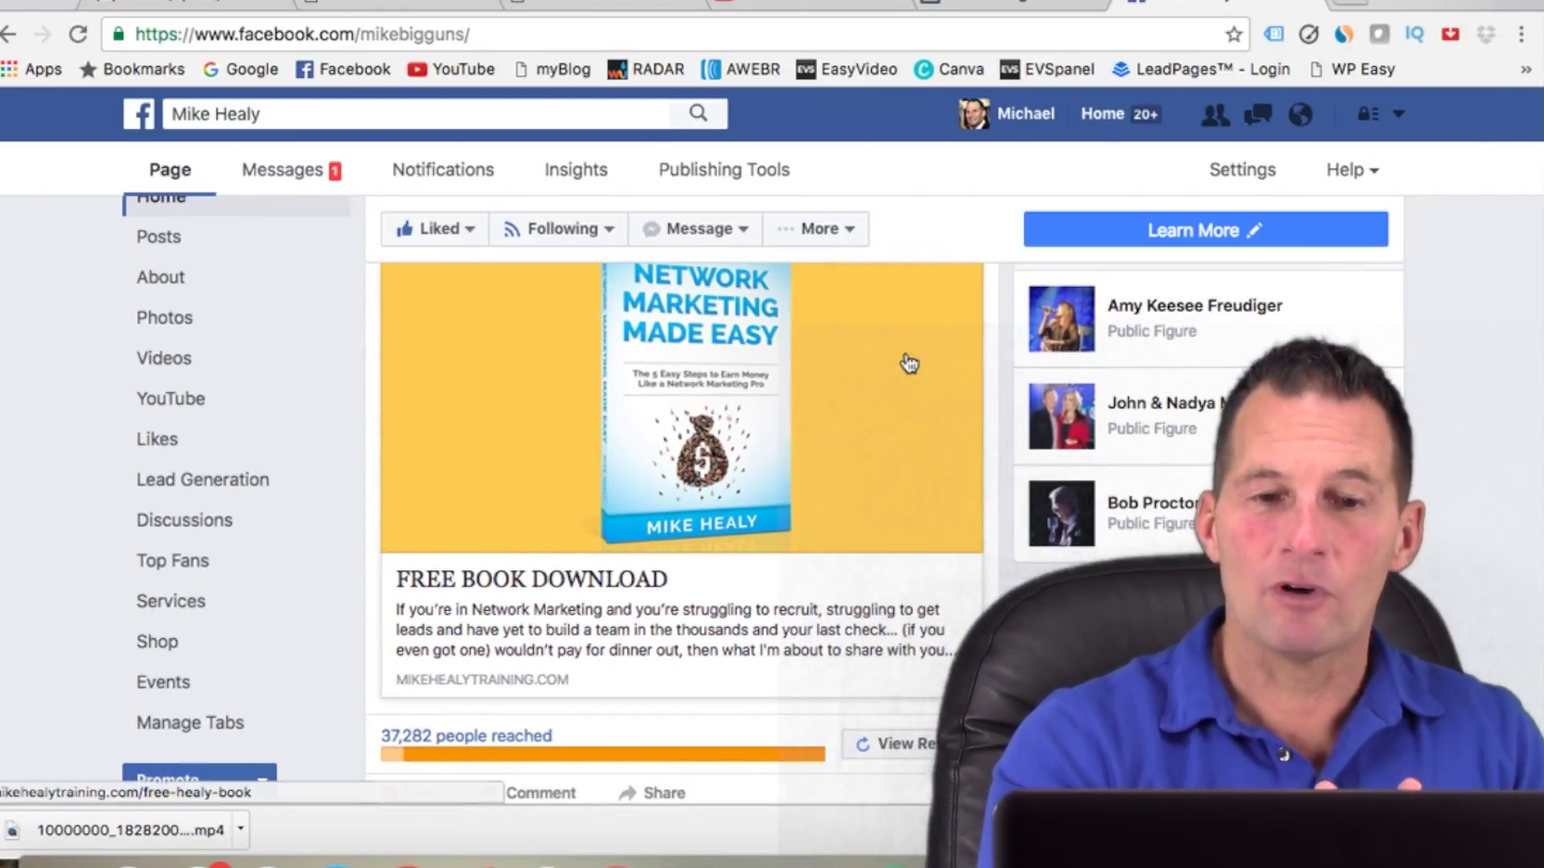
{"action": "scroll", "coordinate": [716, 664], "scroll_direction": "down", "scroll_amount": 2}
{"action": "mouse_move", "coordinate": [716, 661]}
{"action": "scroll", "coordinate": [715, 654], "scroll_direction": "down", "scroll_amount": 1}
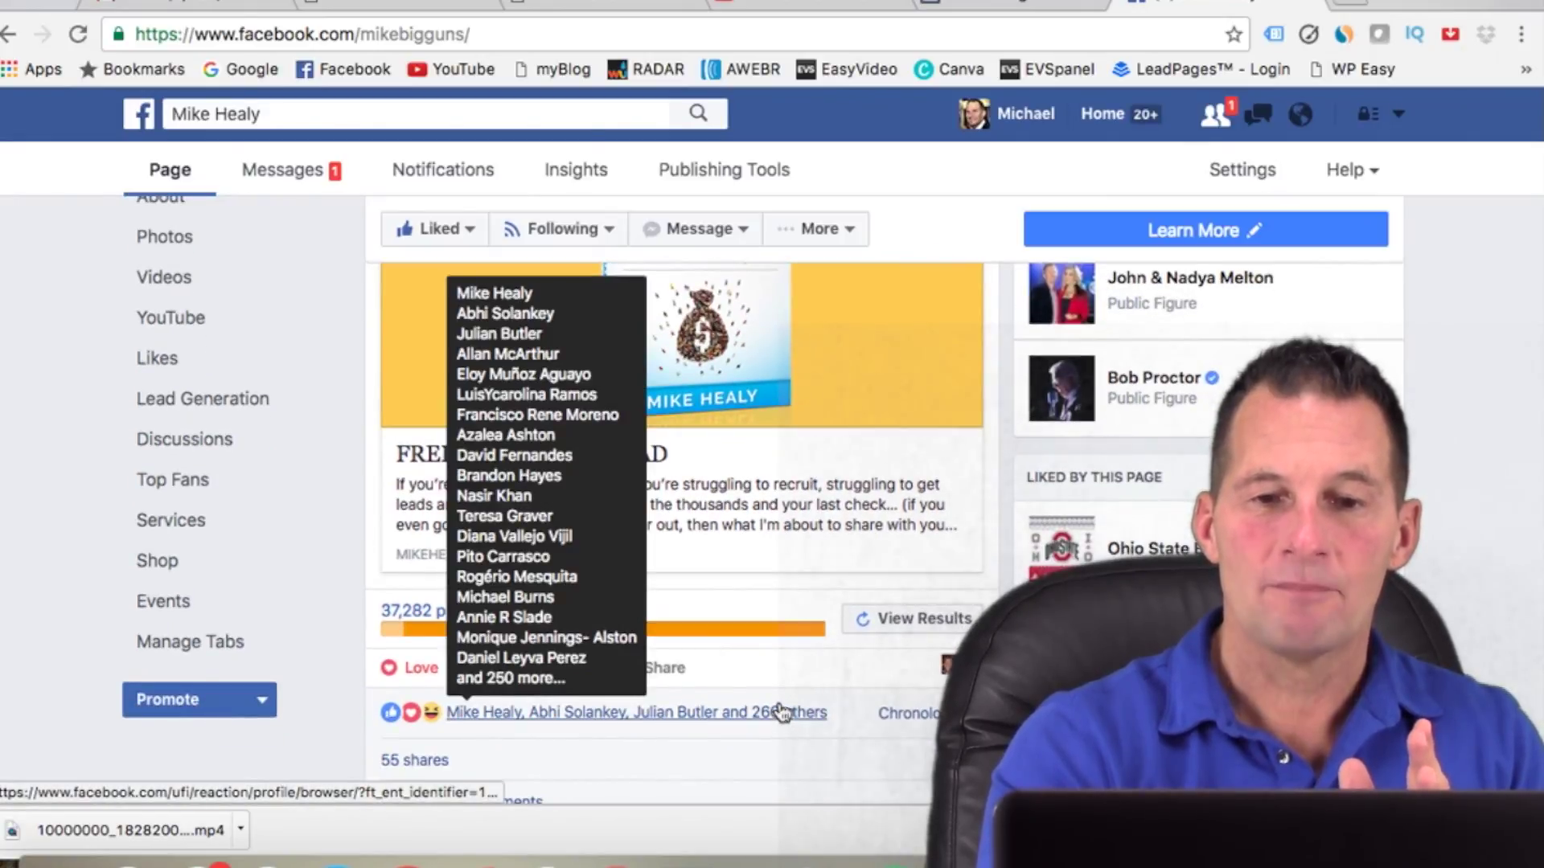
{"action": "scroll", "coordinate": [792, 580], "scroll_direction": "up", "scroll_amount": 5}
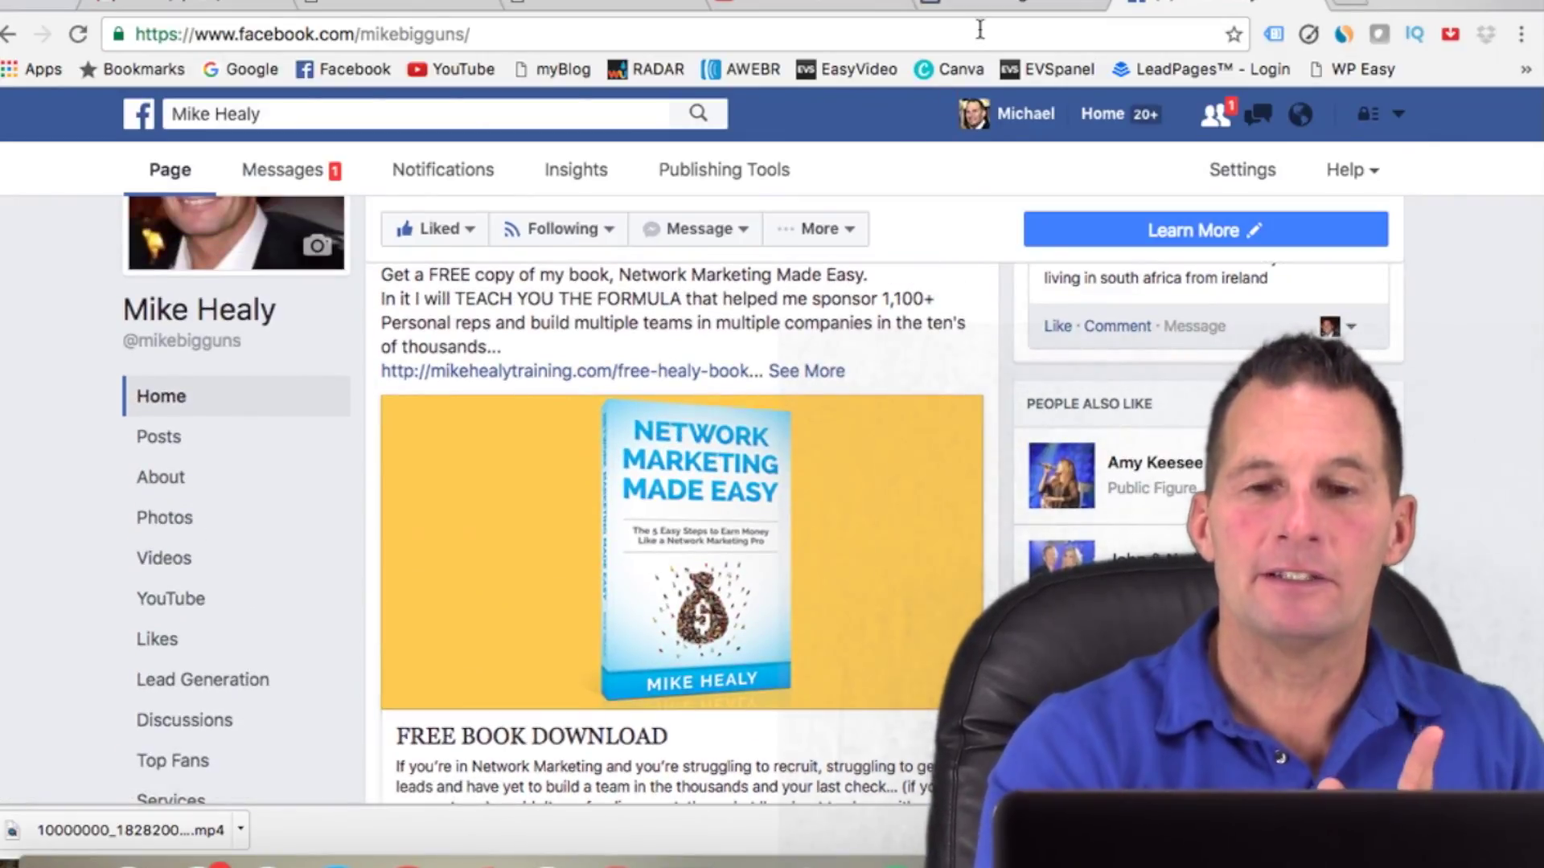
{"action": "key", "text": "ctrl+shift+Tab"}
Step: Keep Engagement as the objective for campaign 'MLM Book Social Increase' and continue to audience setup
{"action": "scroll", "coordinate": [866, 407], "scroll_direction": "up", "scroll_amount": 10}
{"action": "scroll", "coordinate": [866, 410], "scroll_direction": "up", "scroll_amount": 2}
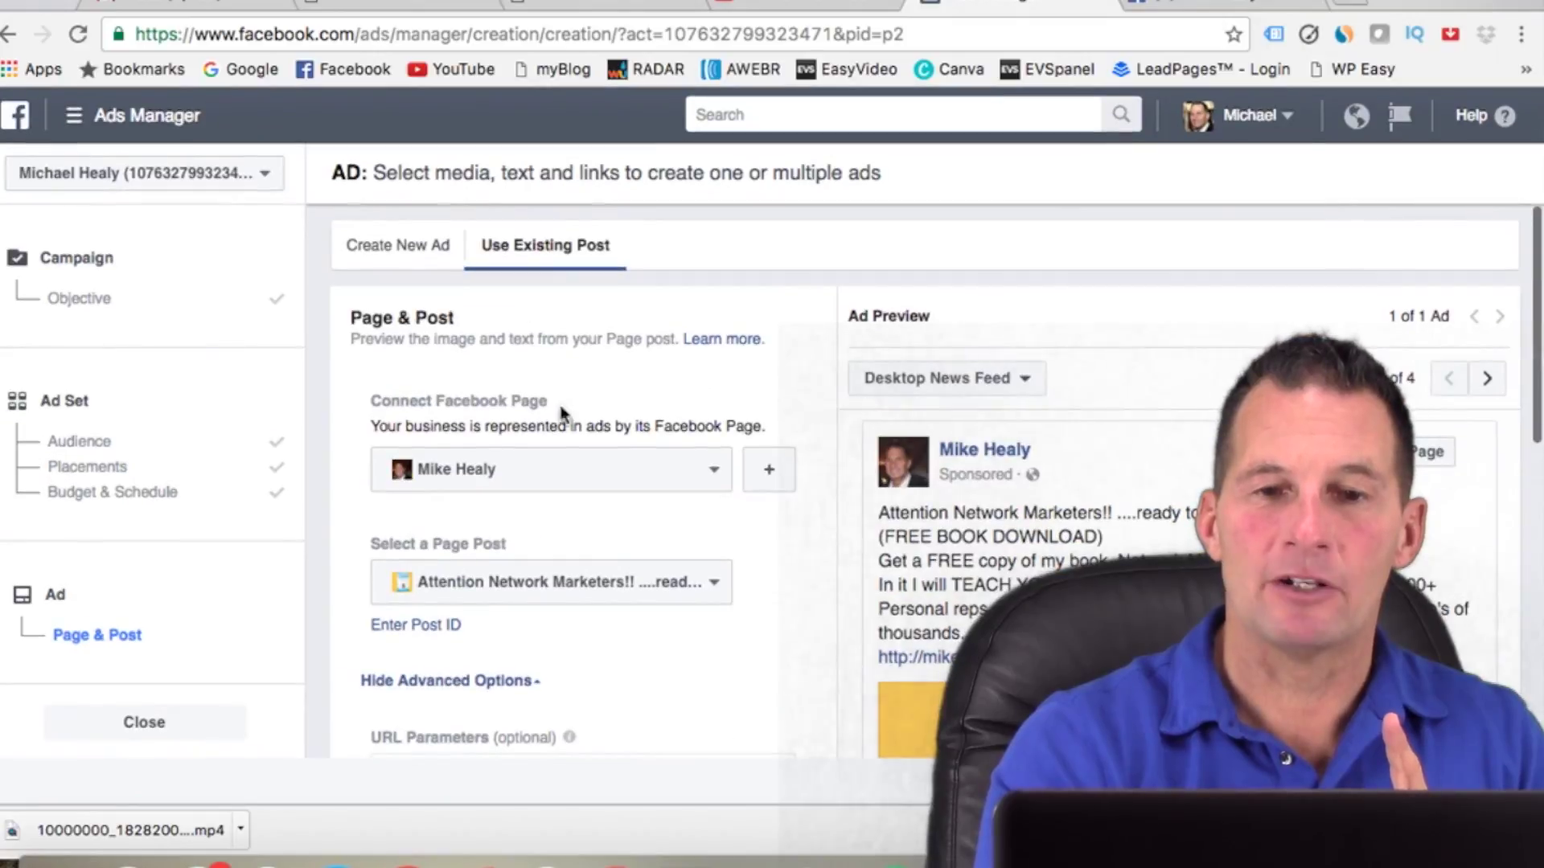
{"action": "left_click", "coordinate": [89, 304]}
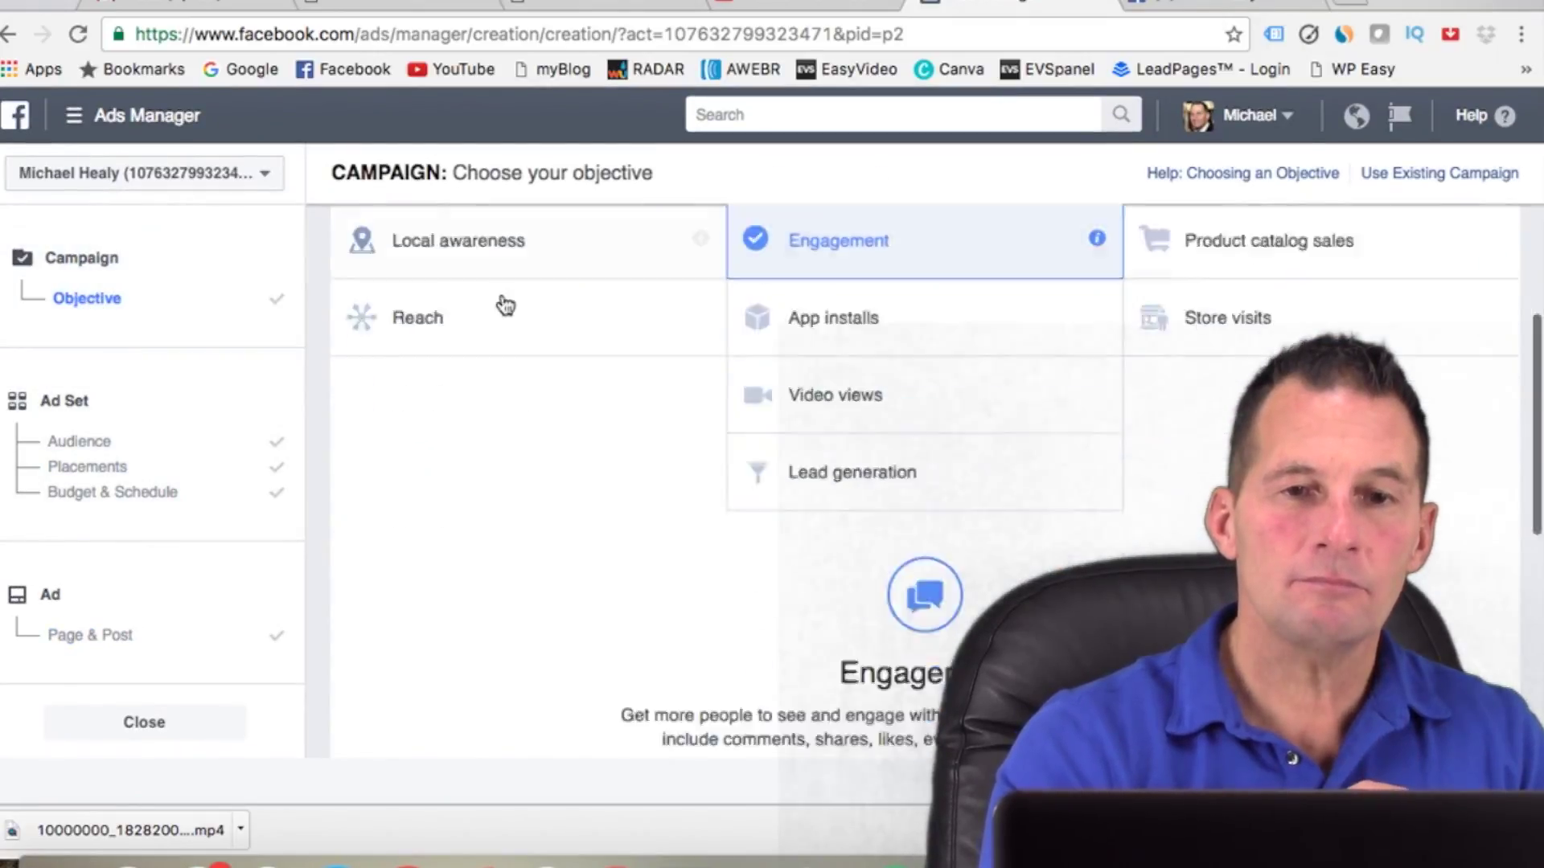
{"action": "scroll", "coordinate": [624, 337], "scroll_direction": "up", "scroll_amount": 5}
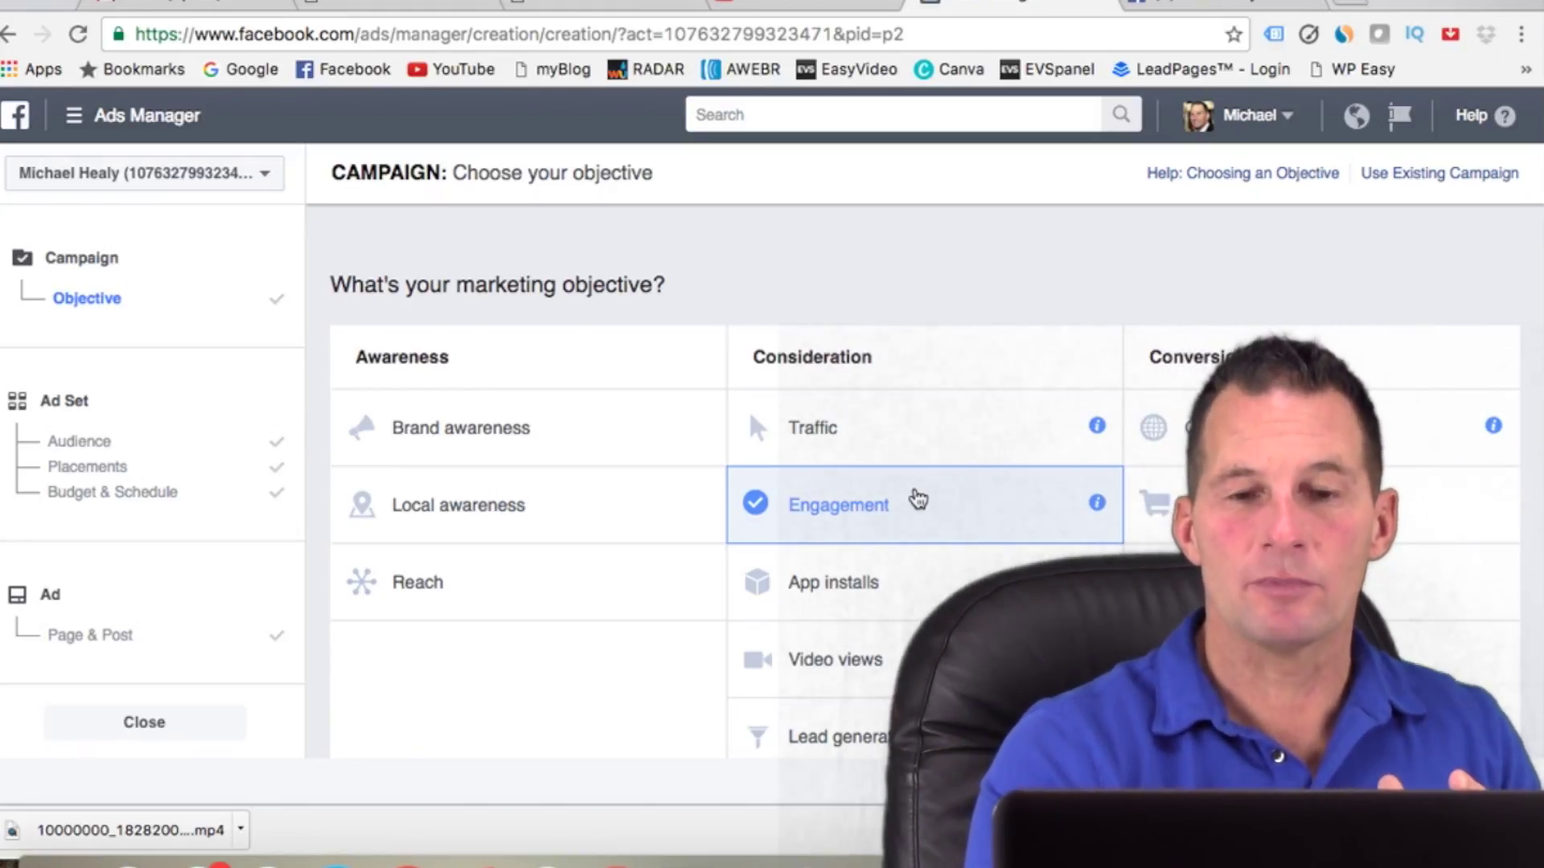
{"action": "scroll", "coordinate": [918, 500], "scroll_direction": "down", "scroll_amount": 10}
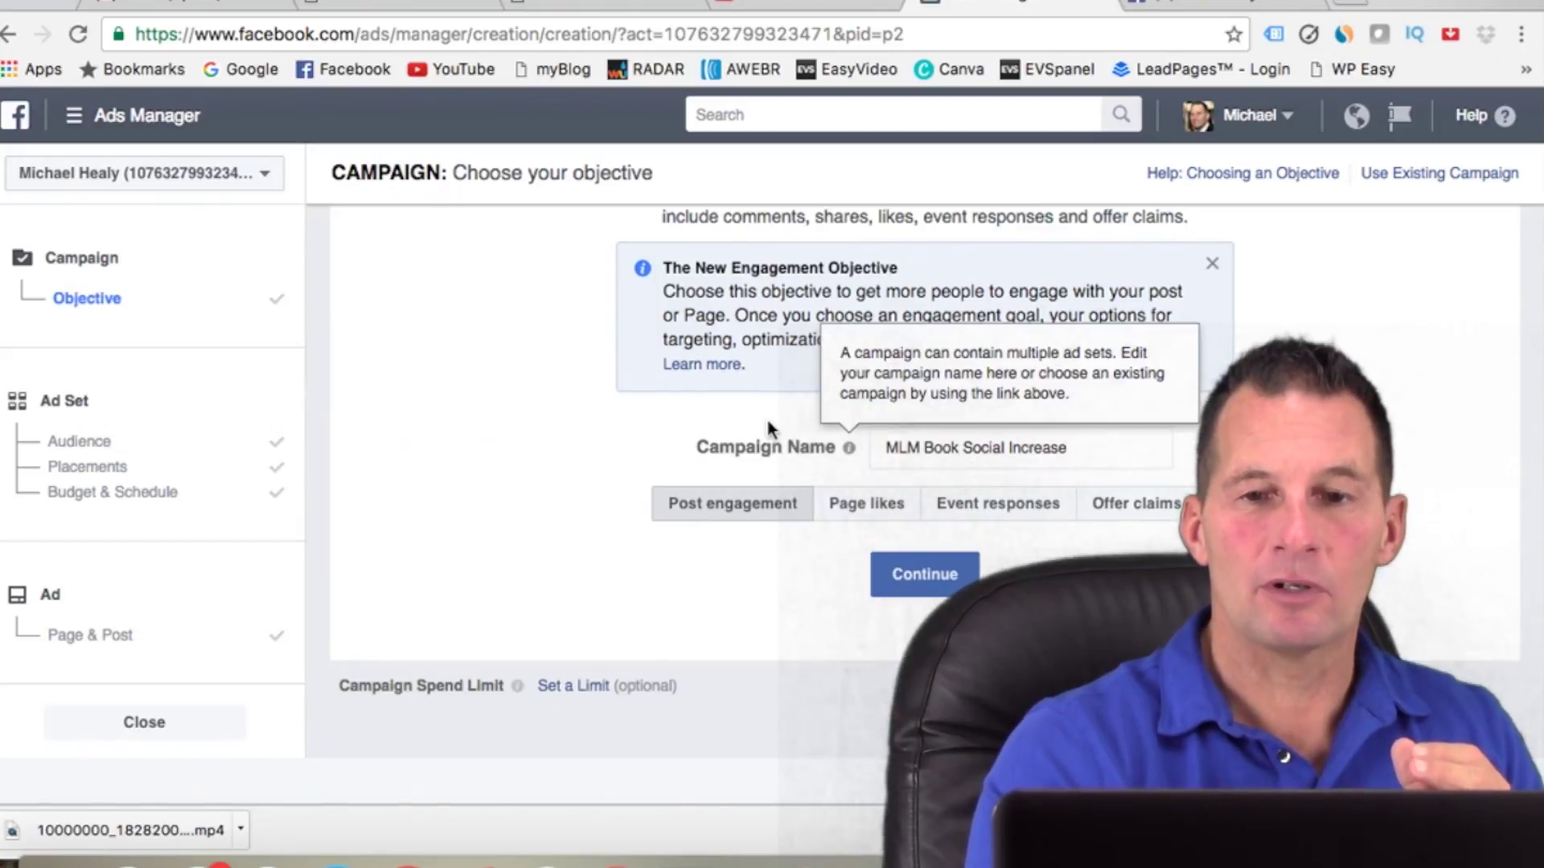
{"action": "left_click", "coordinate": [78, 443]}
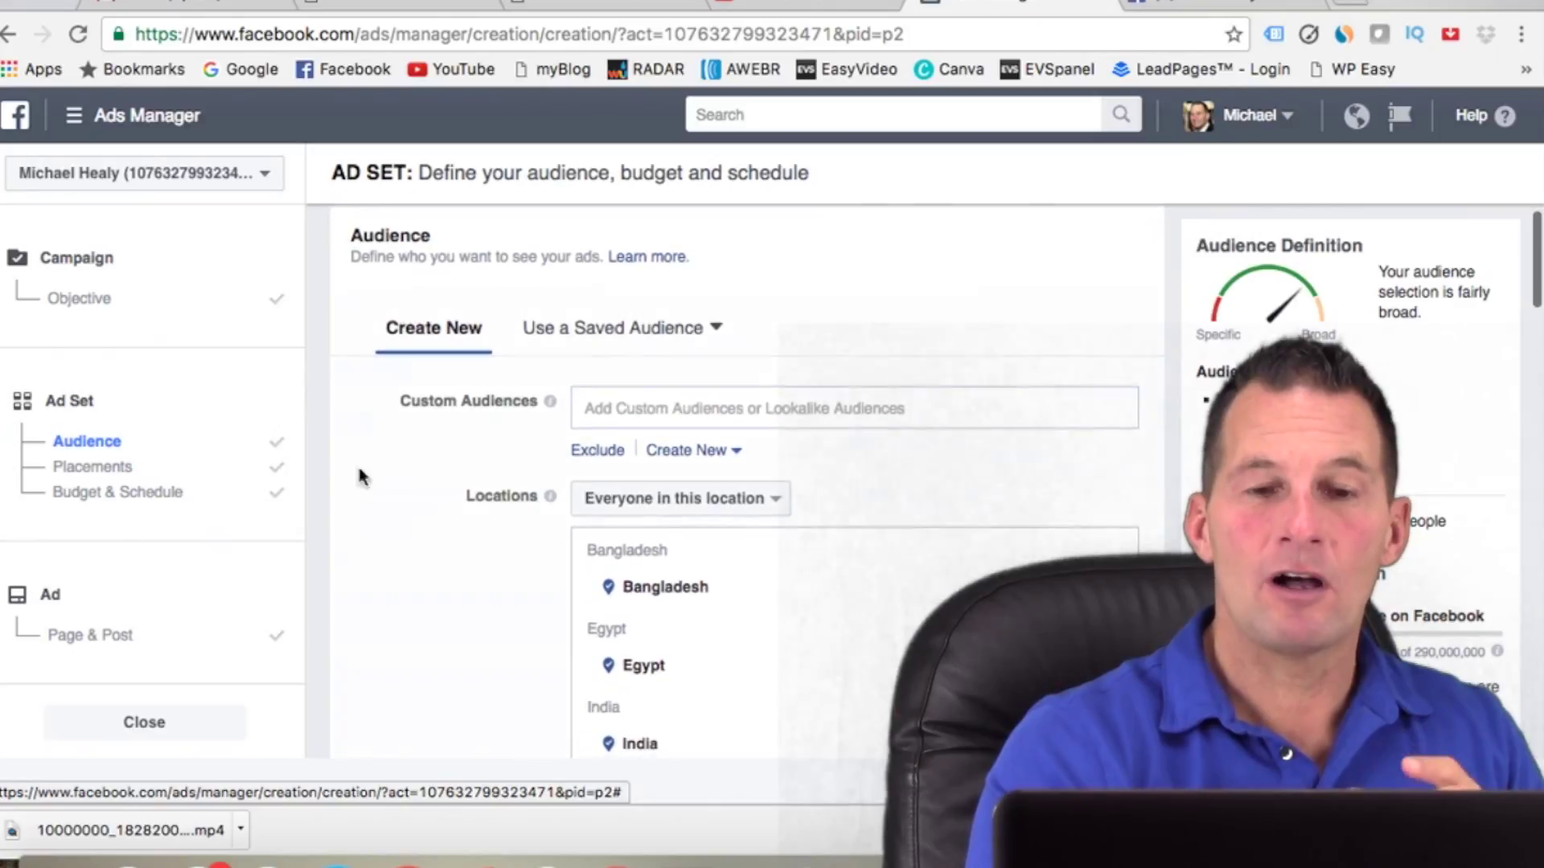
{"action": "scroll", "coordinate": [366, 474], "scroll_direction": "down", "scroll_amount": 3}
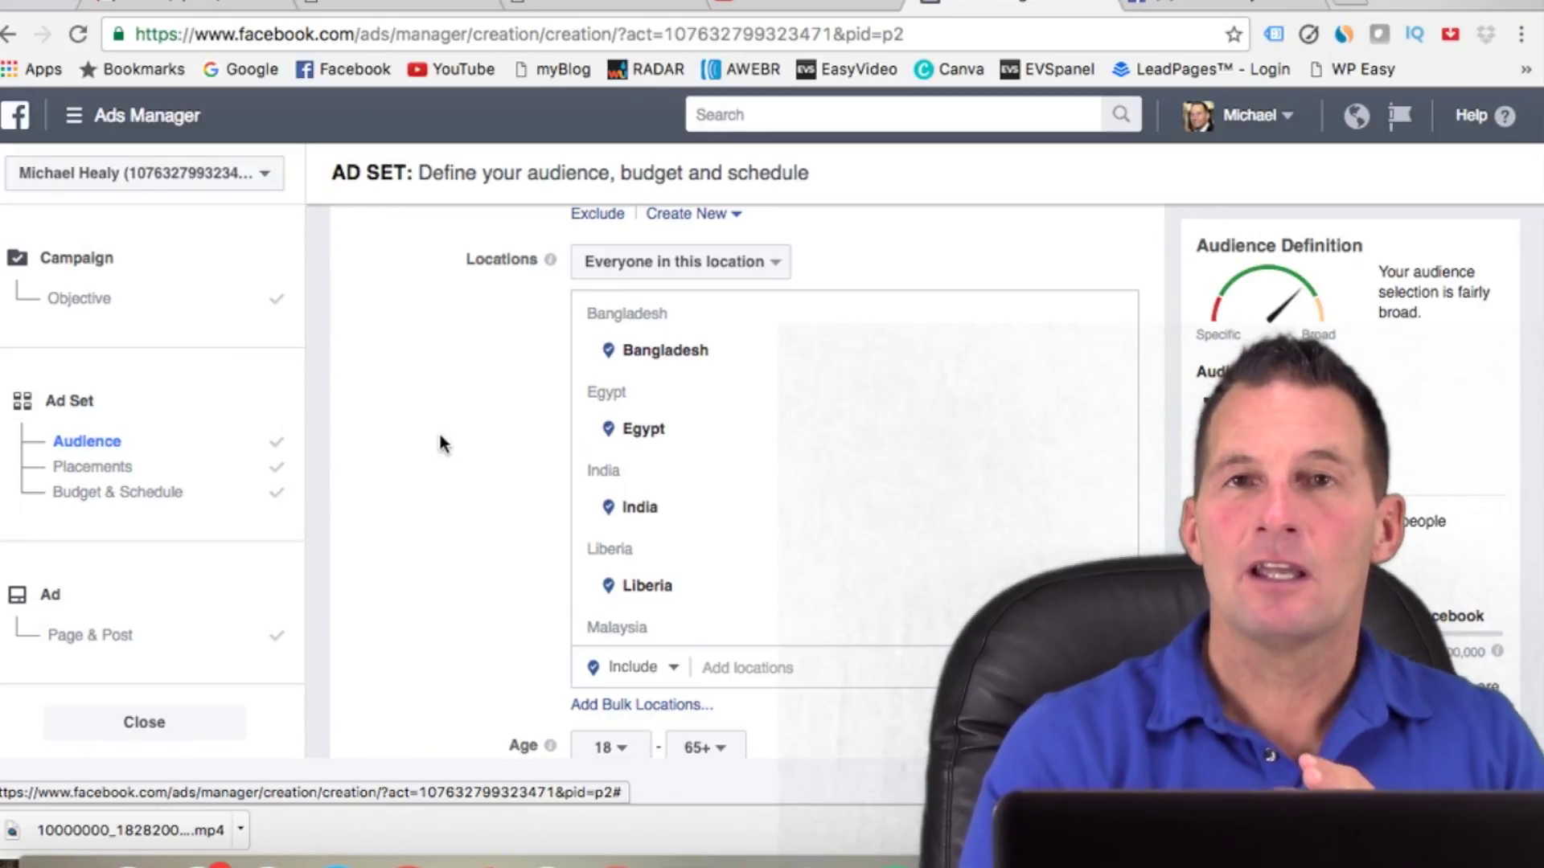
{"action": "scroll", "coordinate": [716, 402], "scroll_direction": "down", "scroll_amount": 3}
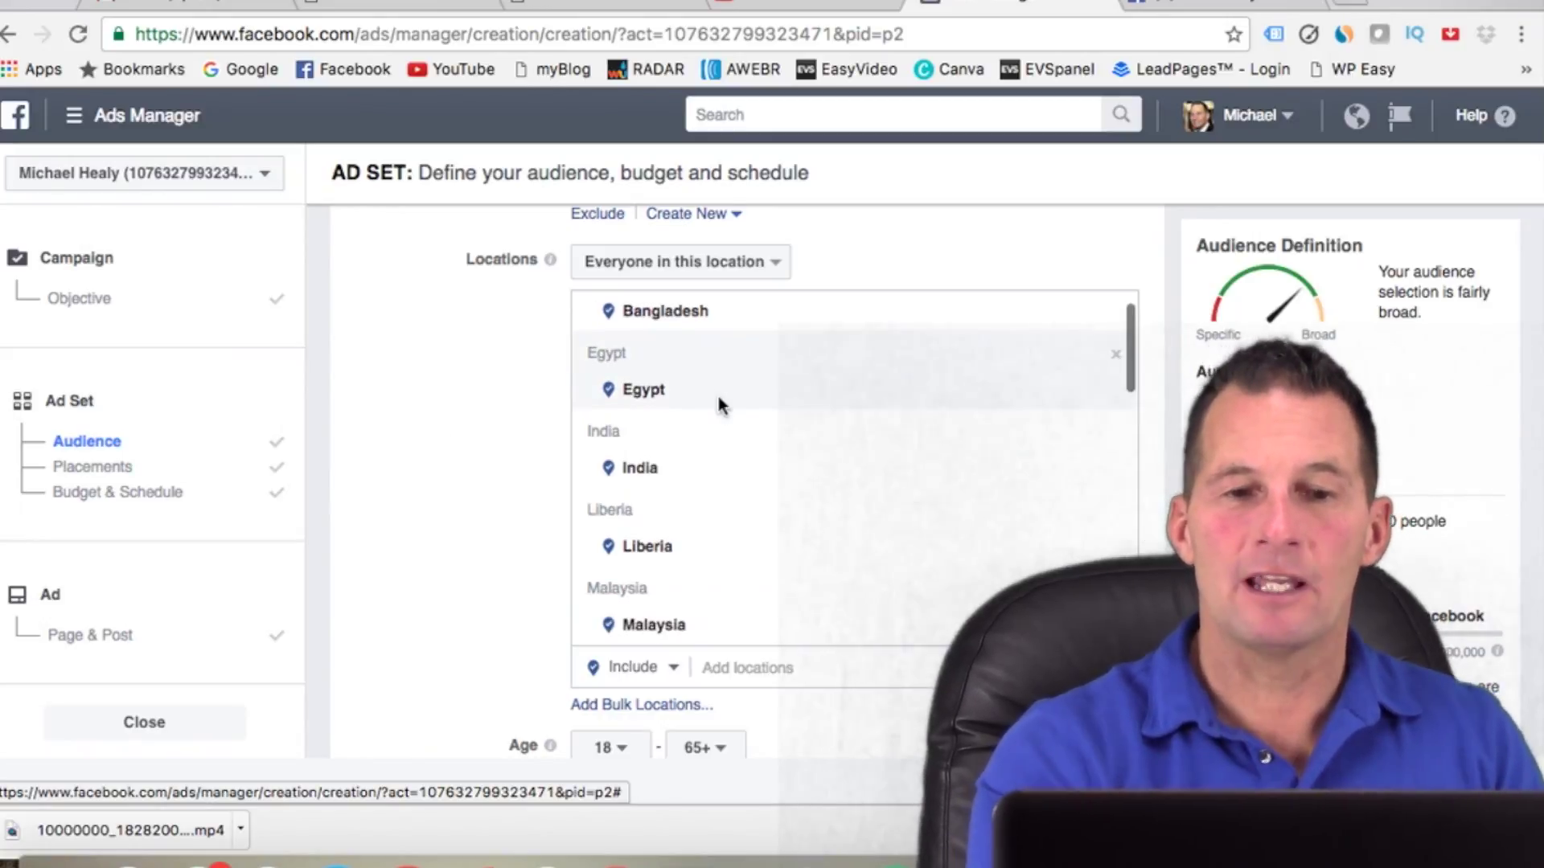
{"action": "scroll", "coordinate": [720, 406], "scroll_direction": "down", "scroll_amount": 5}
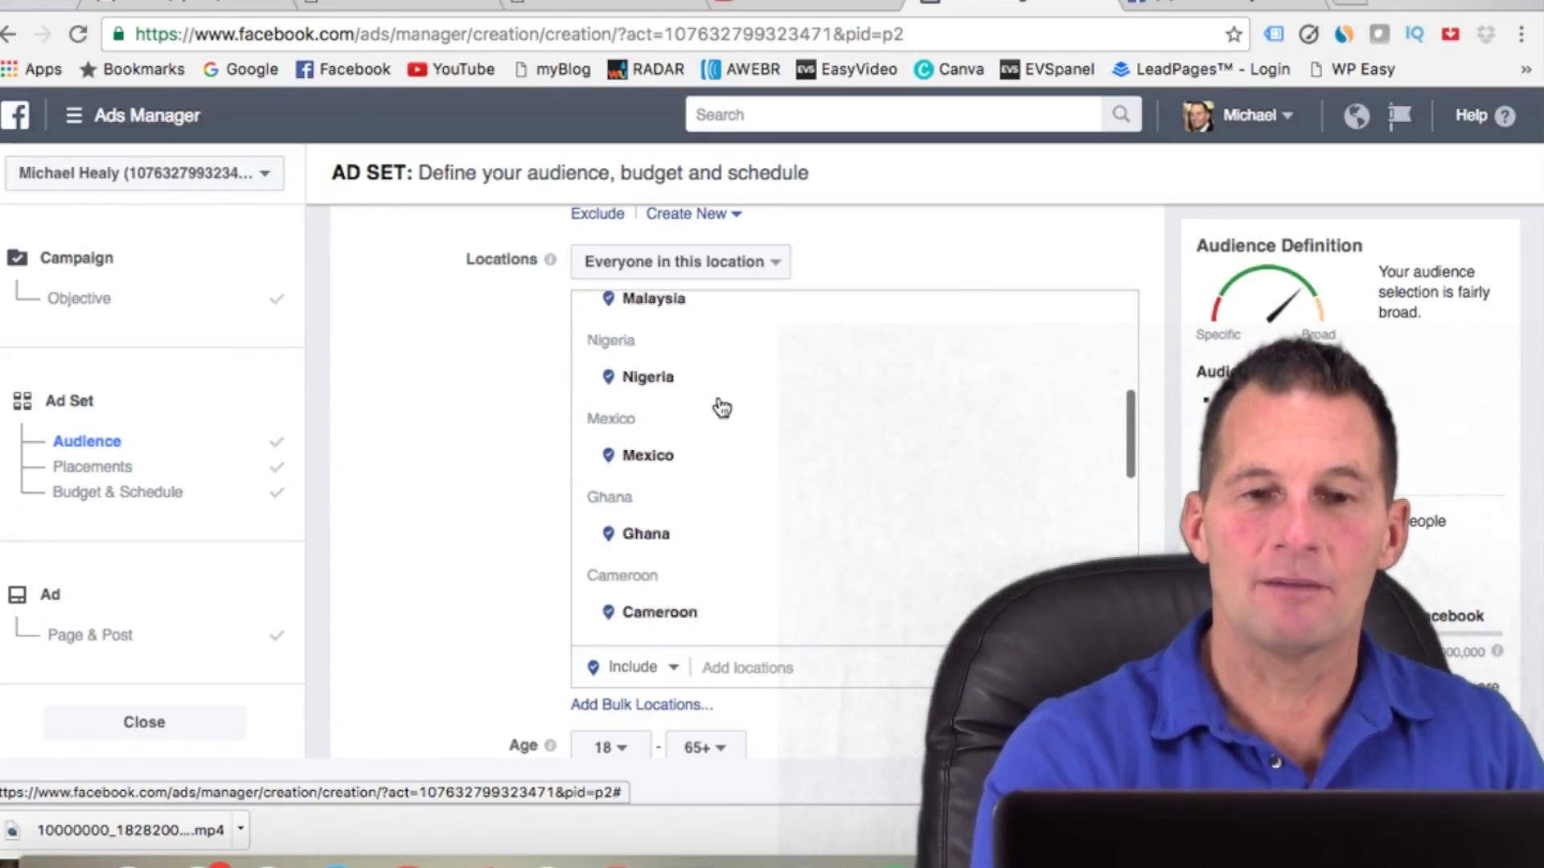
{"action": "scroll", "coordinate": [718, 404], "scroll_direction": "down", "scroll_amount": 1}
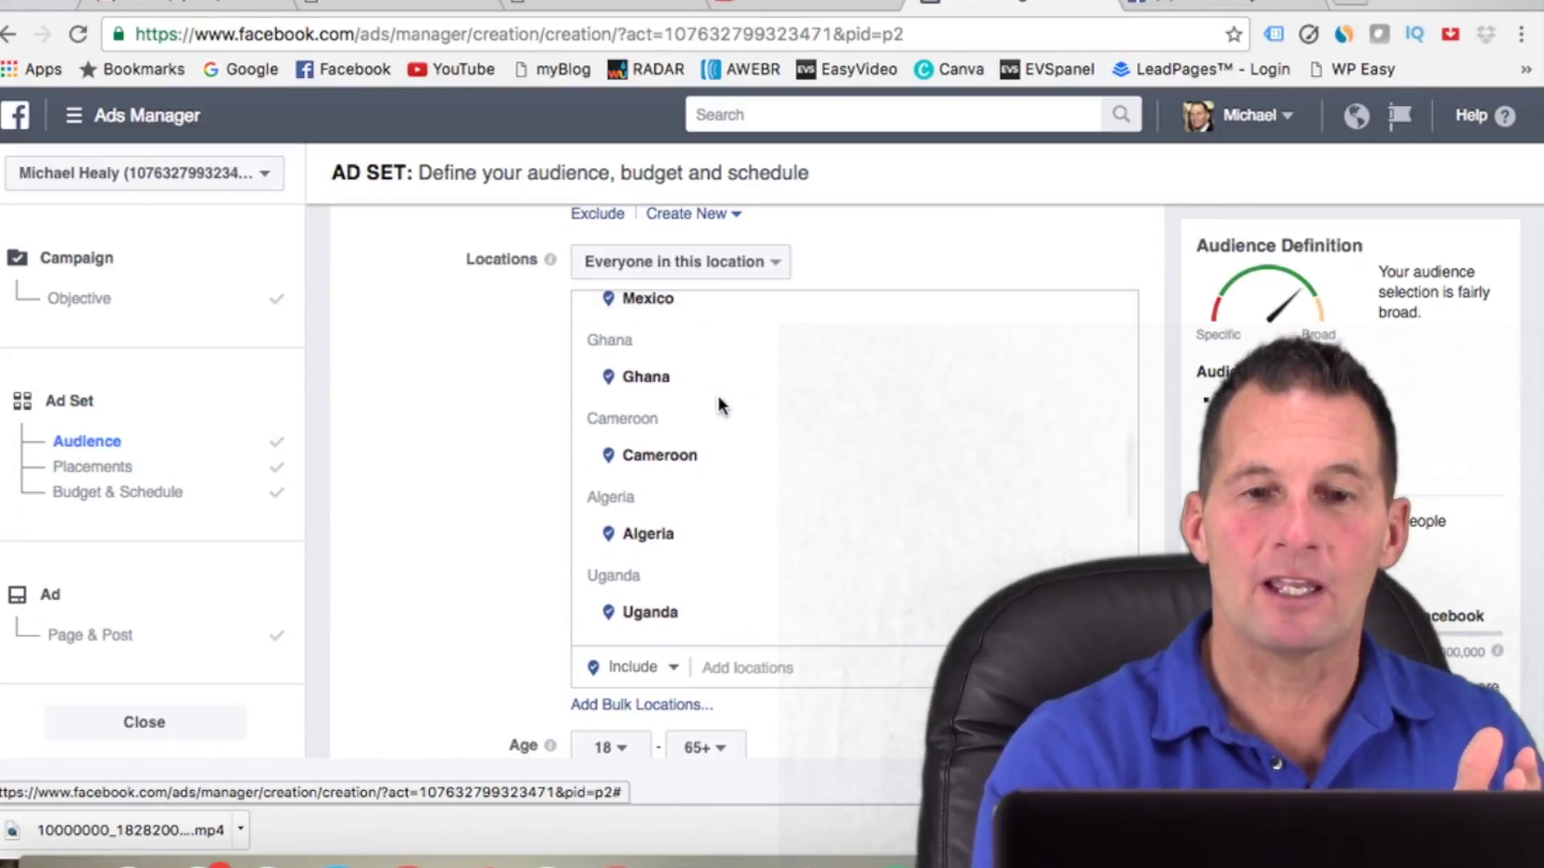
{"action": "scroll", "coordinate": [718, 402], "scroll_direction": "down", "scroll_amount": 5}
{"action": "scroll", "coordinate": [722, 408], "scroll_direction": "down", "scroll_amount": 6}
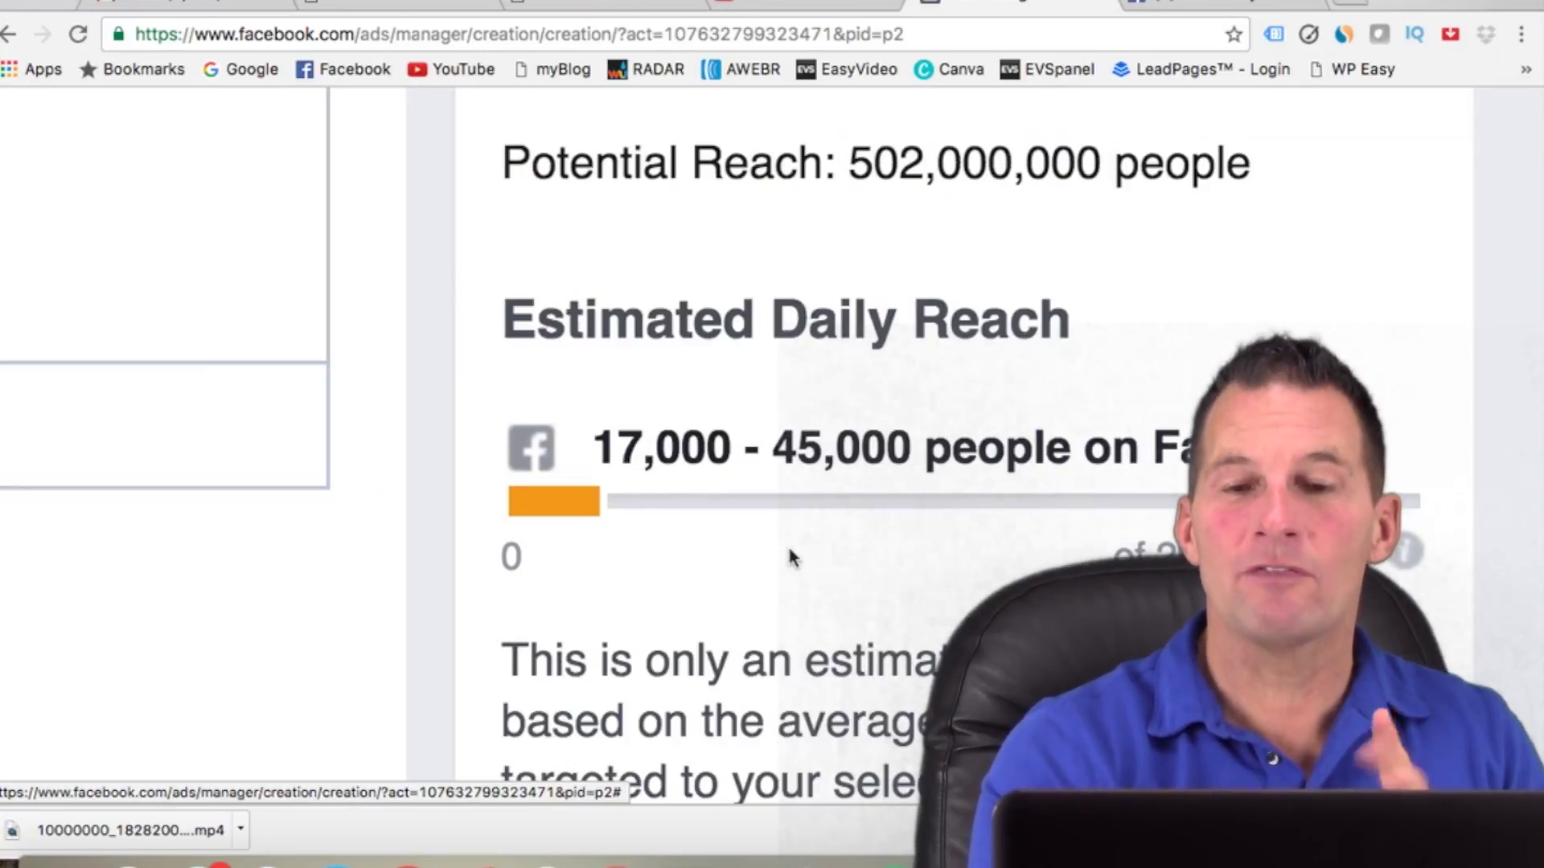
{"action": "scroll", "coordinate": [541, 524], "scroll_direction": "down", "scroll_amount": 5}
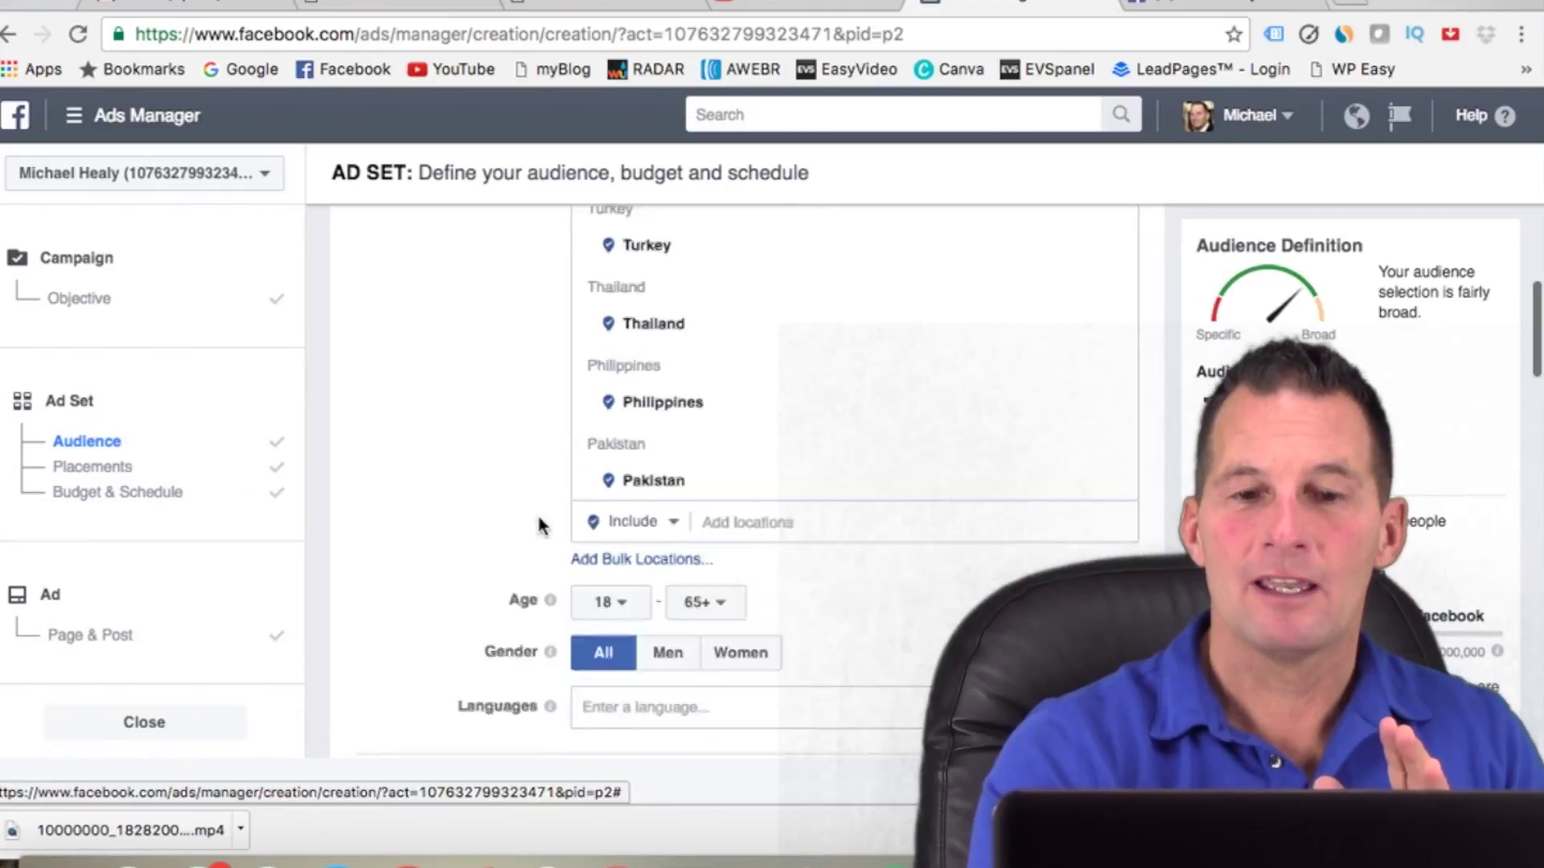
{"action": "scroll", "coordinate": [539, 523], "scroll_direction": "down", "scroll_amount": 15}
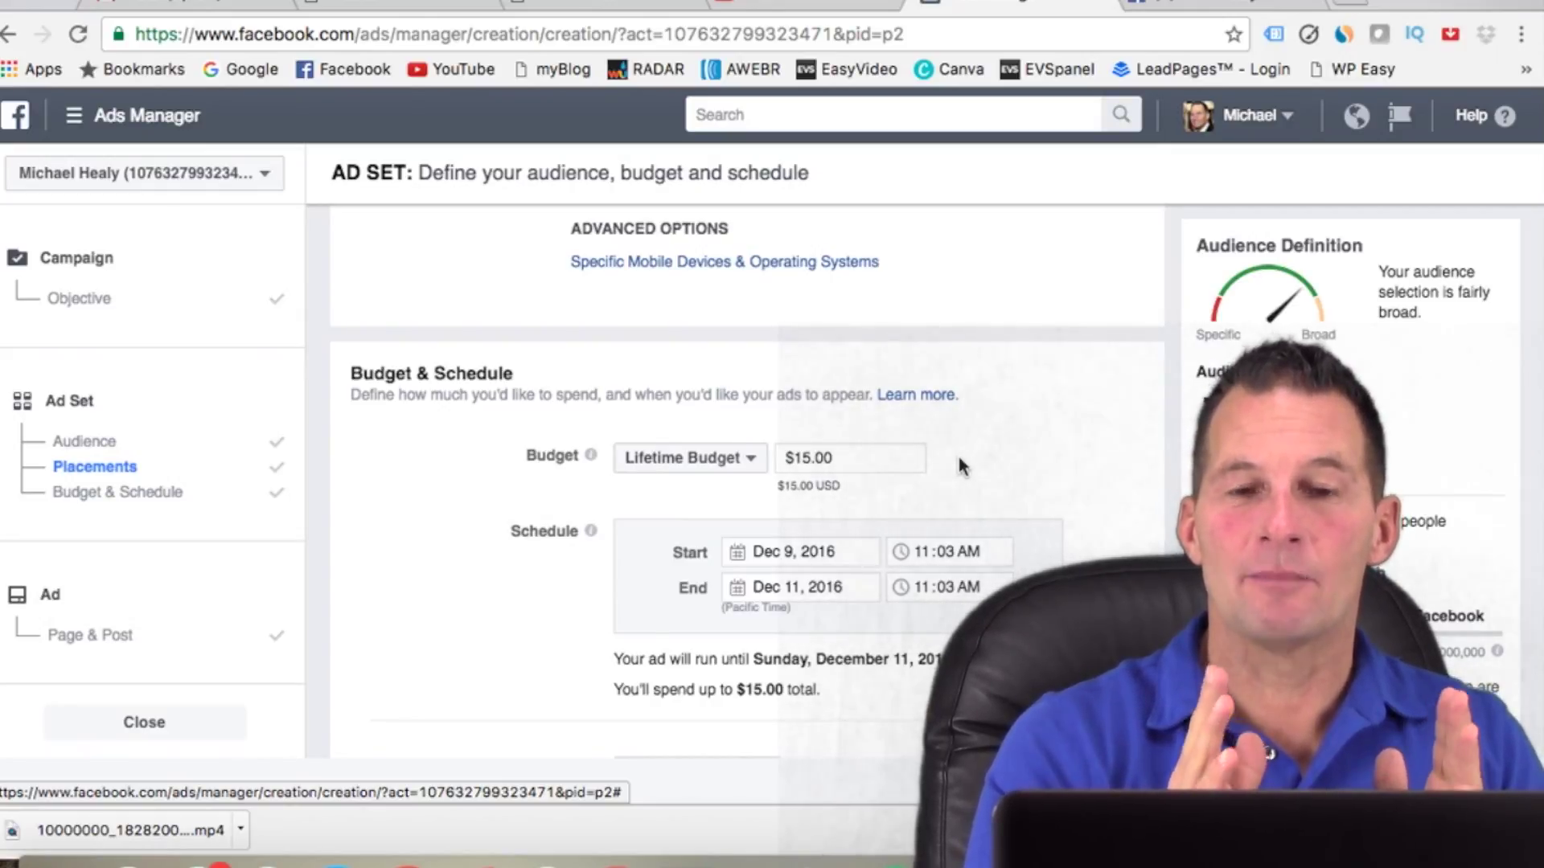
{"action": "scroll", "coordinate": [1080, 467], "scroll_direction": "down", "scroll_amount": 10}
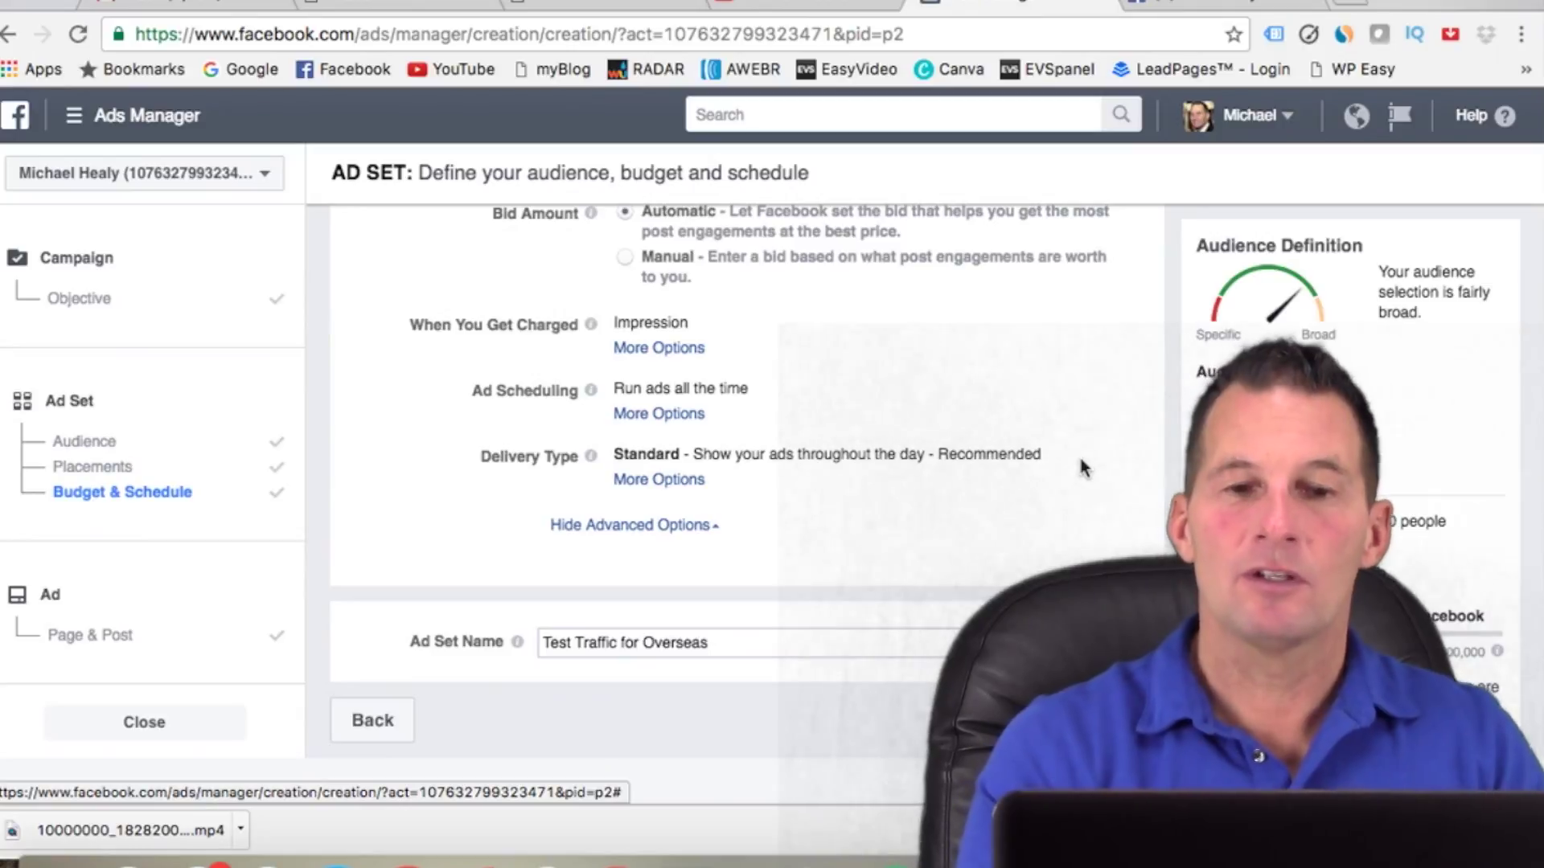
{"action": "scroll", "coordinate": [1080, 466], "scroll_direction": "up", "scroll_amount": 10}
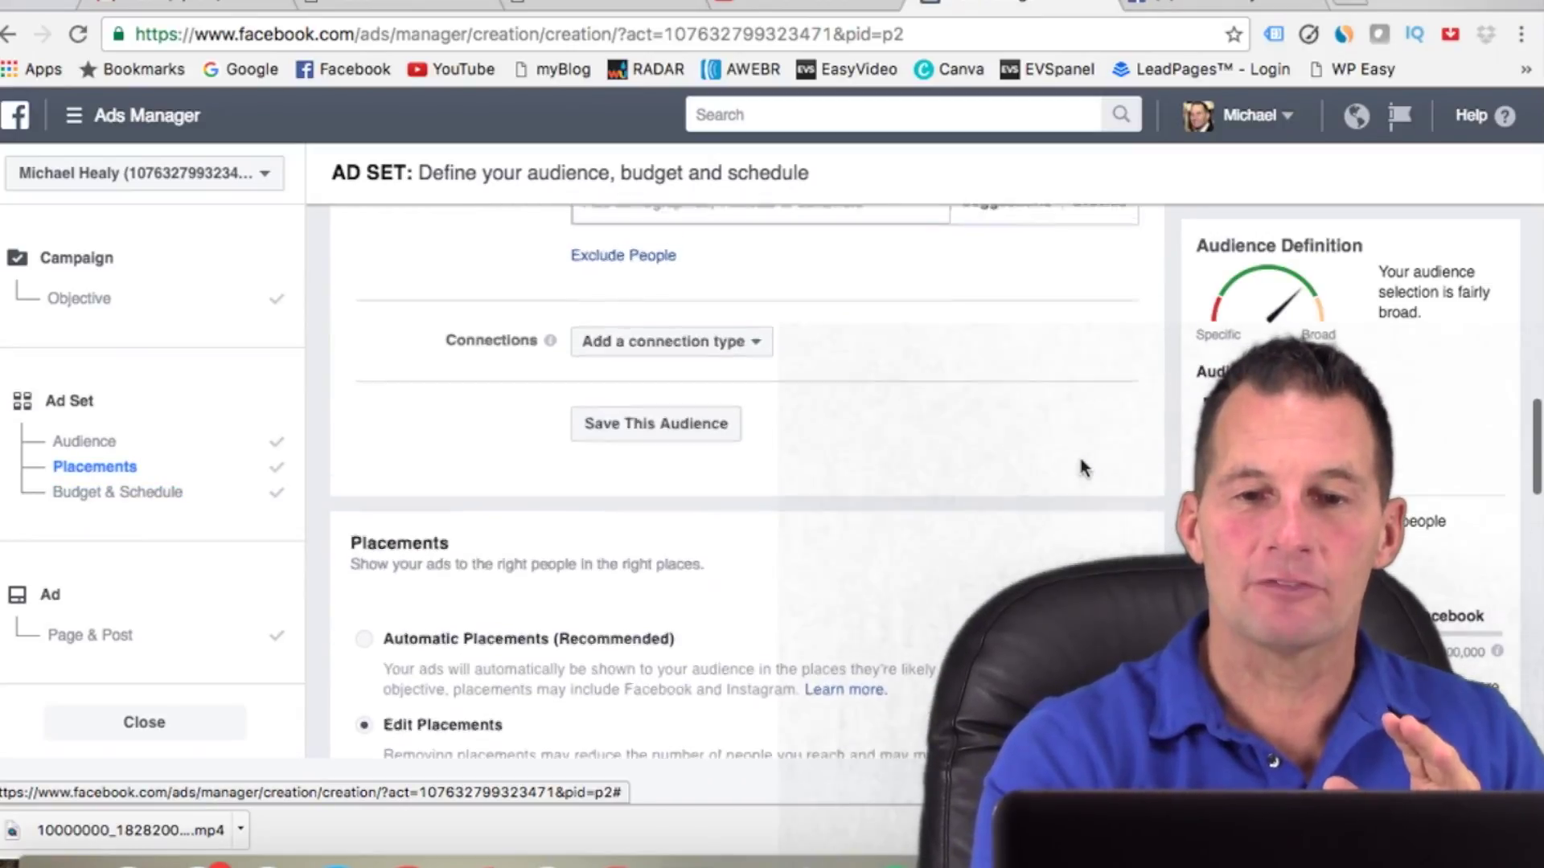
{"action": "scroll", "coordinate": [1080, 467], "scroll_direction": "up", "scroll_amount": 6}
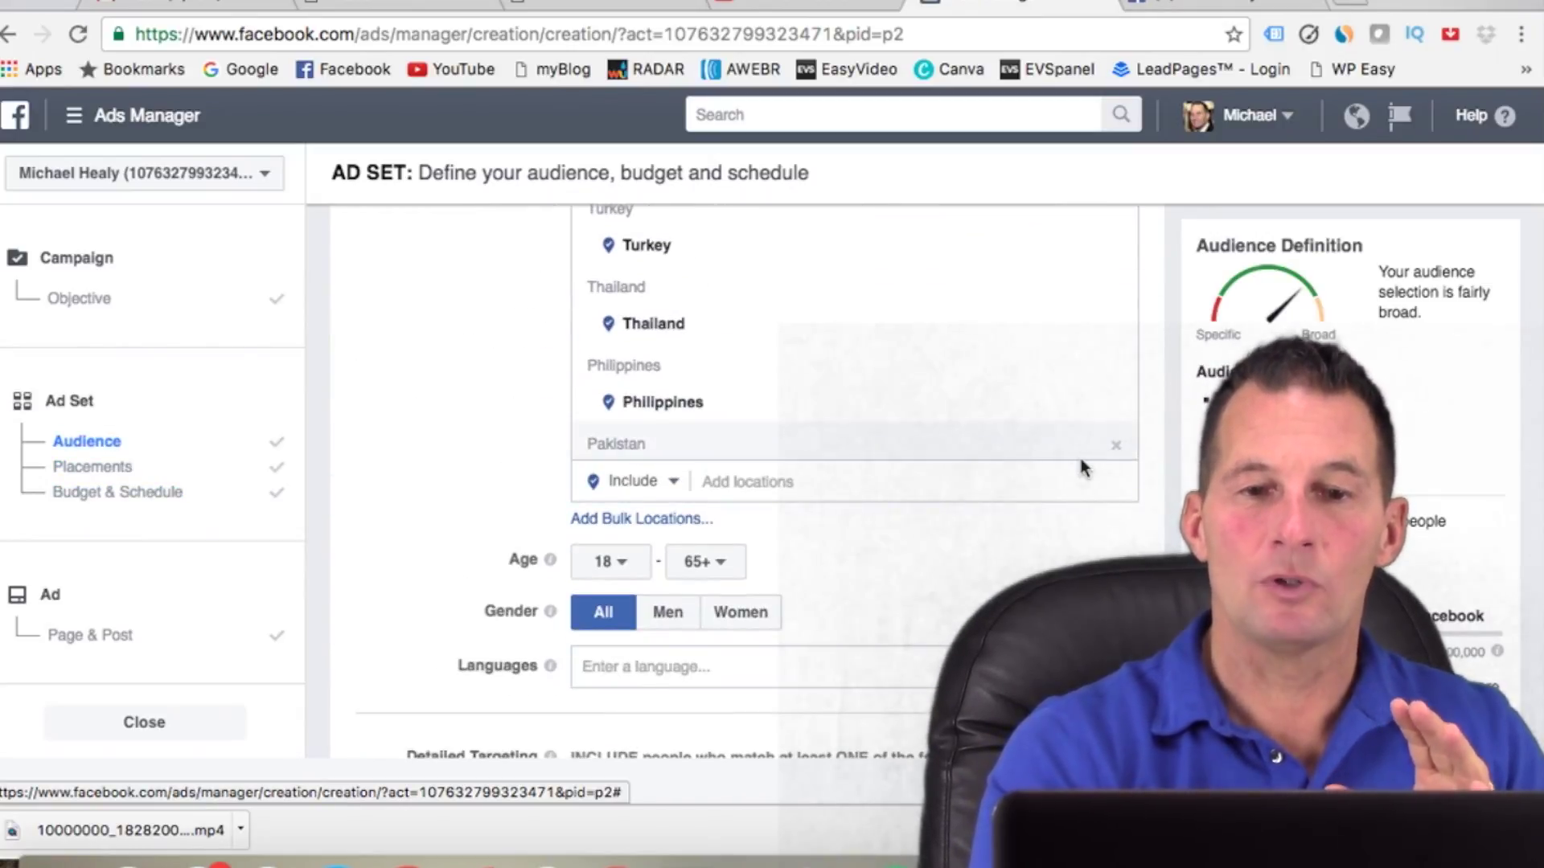
{"action": "scroll", "coordinate": [434, 460], "scroll_direction": "down", "scroll_amount": 4}
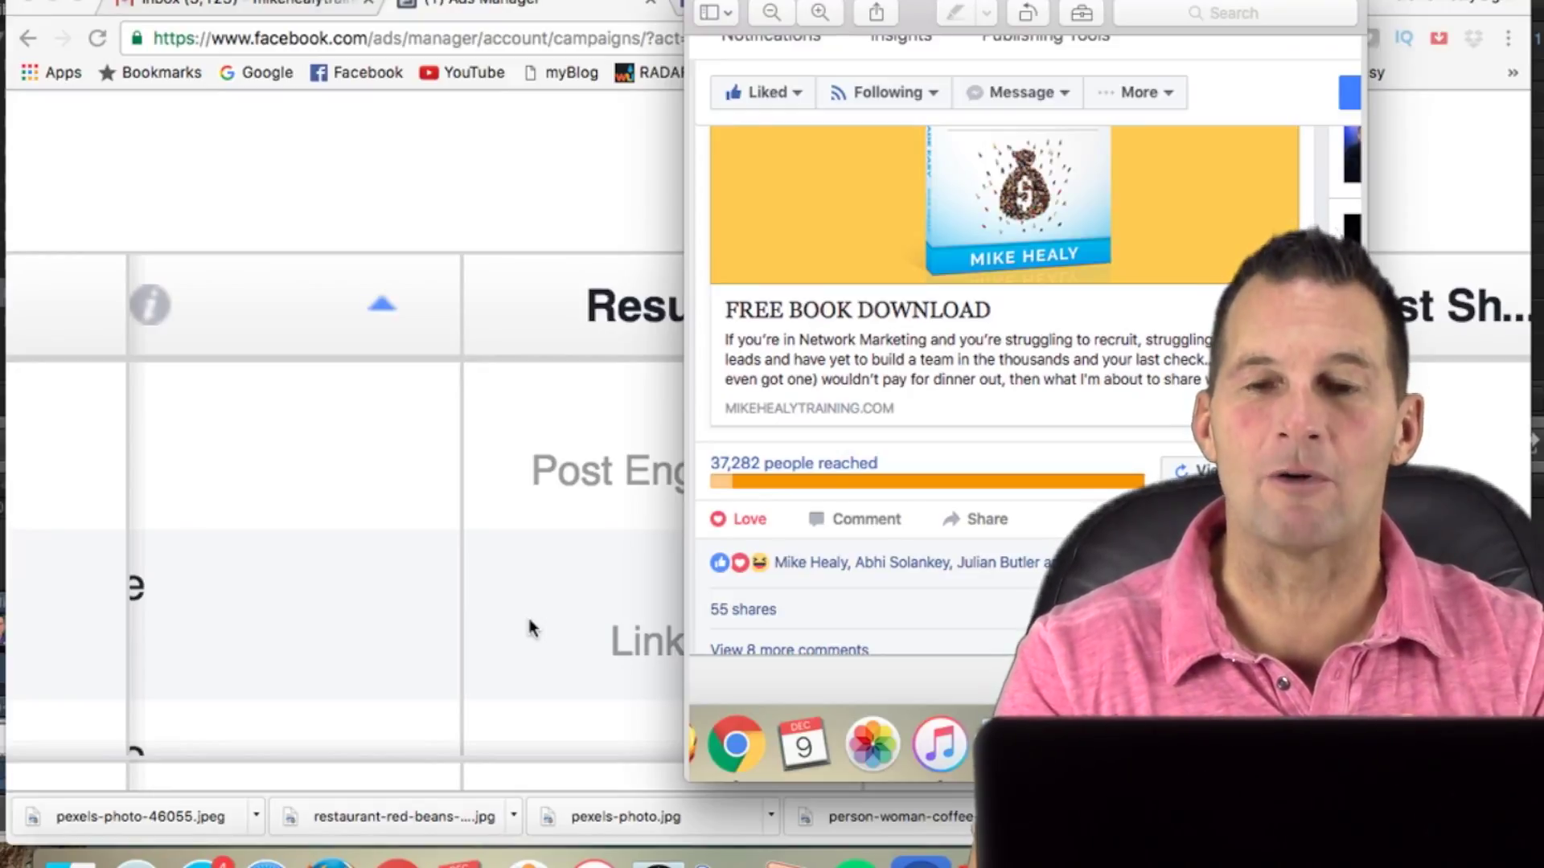
Step: Read the campaign's results across the table: 1,362 post engagements, 3,693 reach, $5.98 of $15.07 spent
{"action": "left_click", "coordinate": [569, 212]}
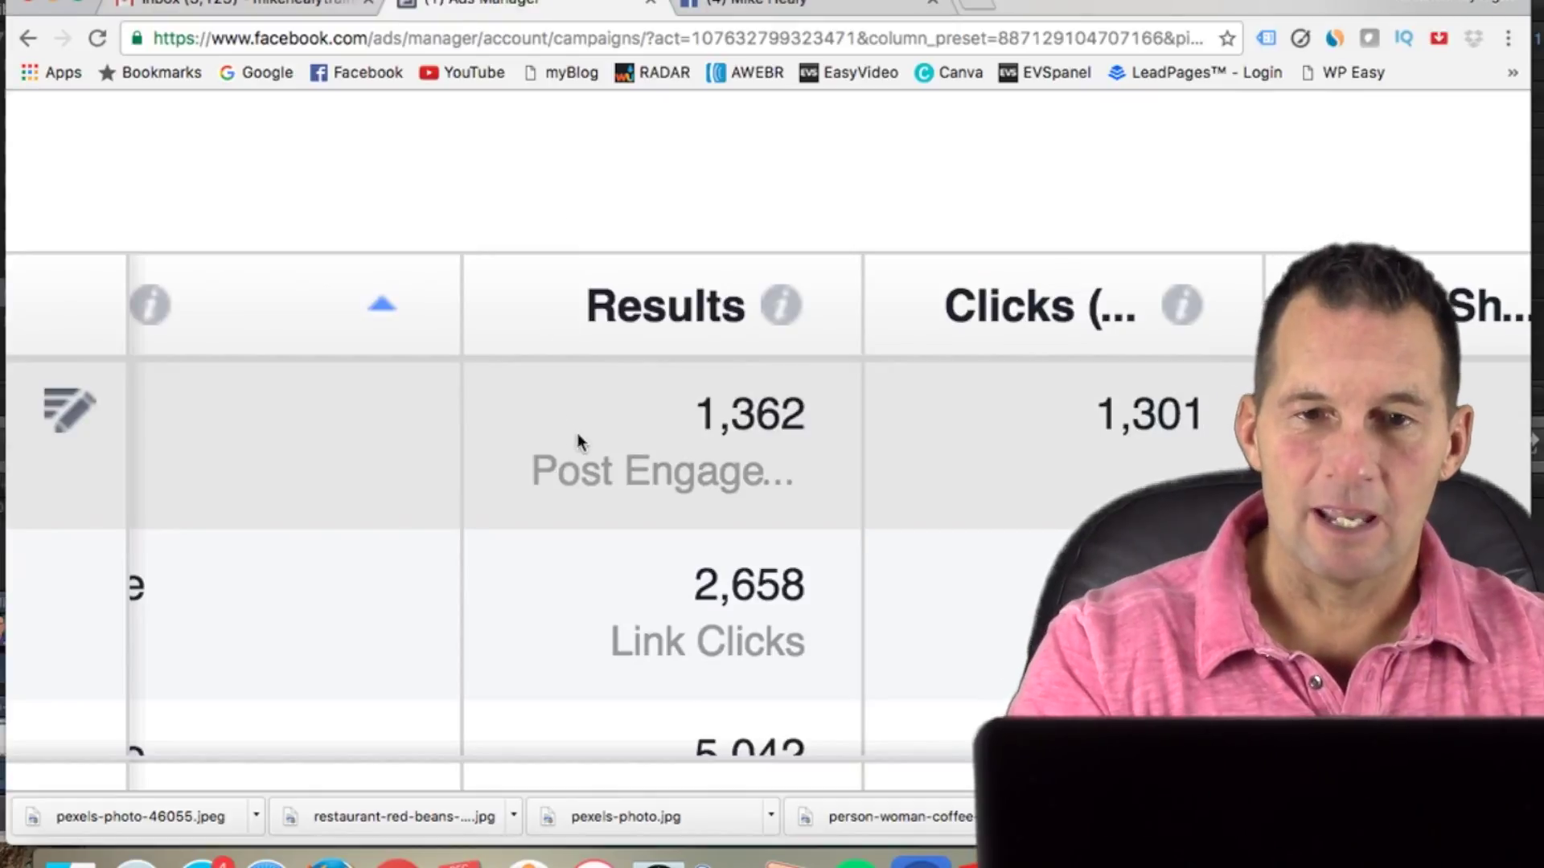
{"action": "scroll", "coordinate": [517, 404], "scroll_direction": "left", "scroll_amount": 10}
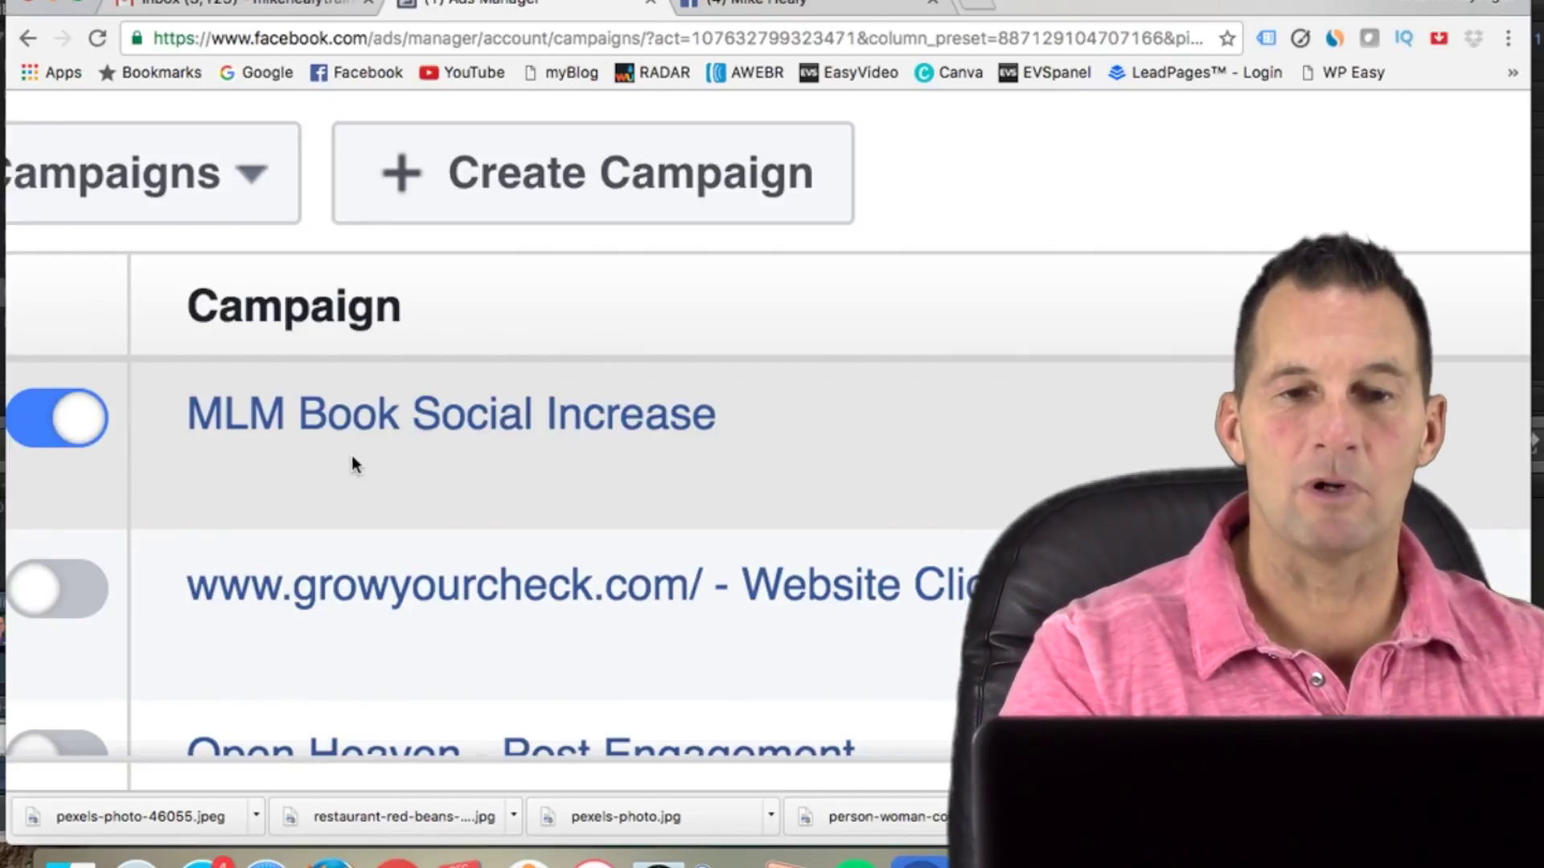
{"action": "scroll", "coordinate": [946, 207], "scroll_direction": "right", "scroll_amount": 1}
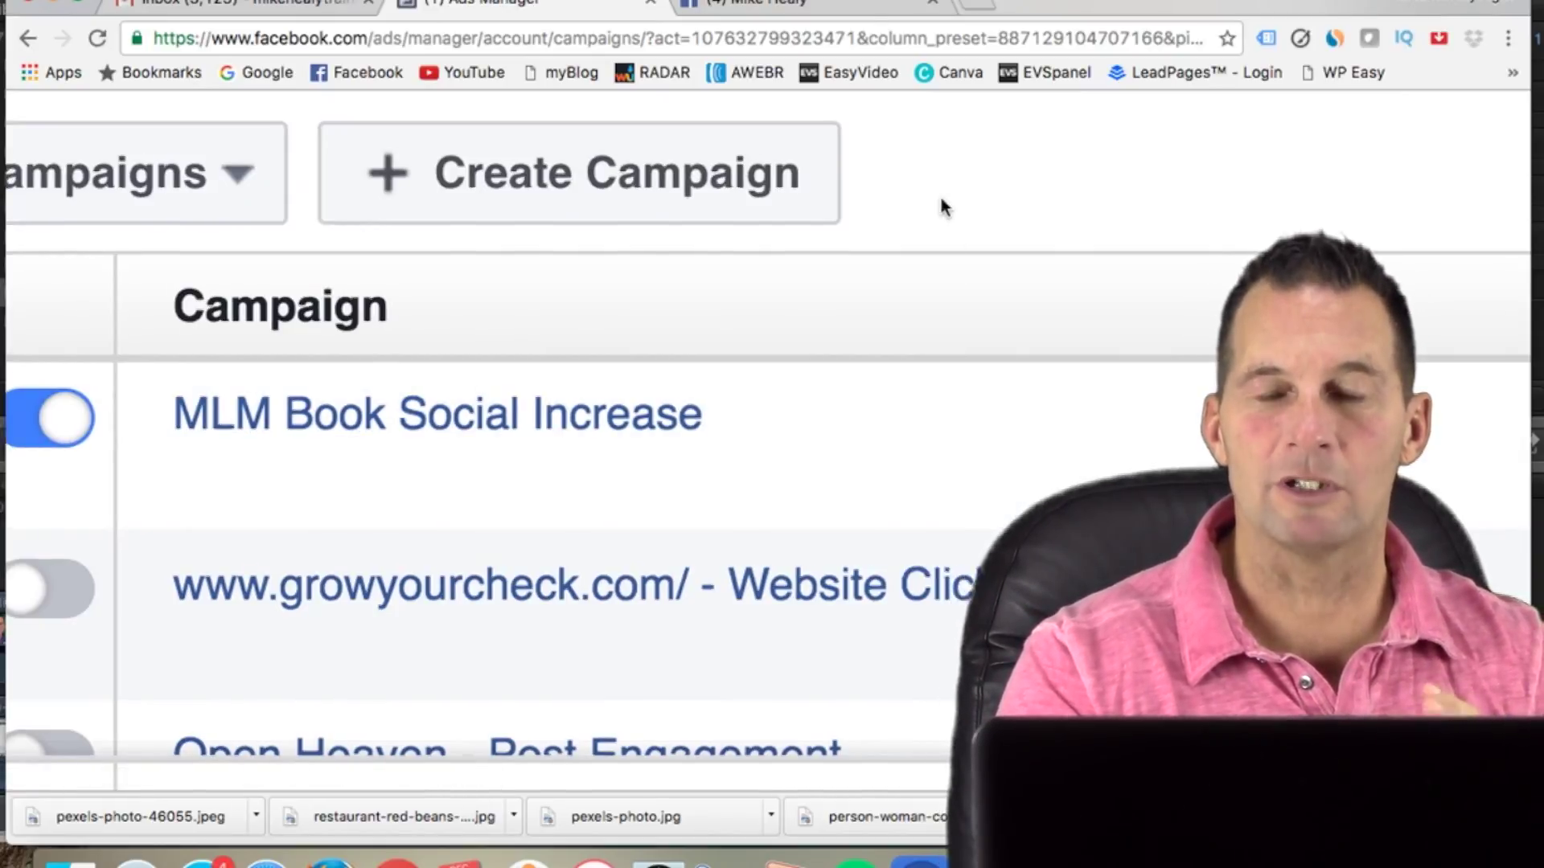
{"action": "scroll", "coordinate": [945, 207], "scroll_direction": "right", "scroll_amount": 3}
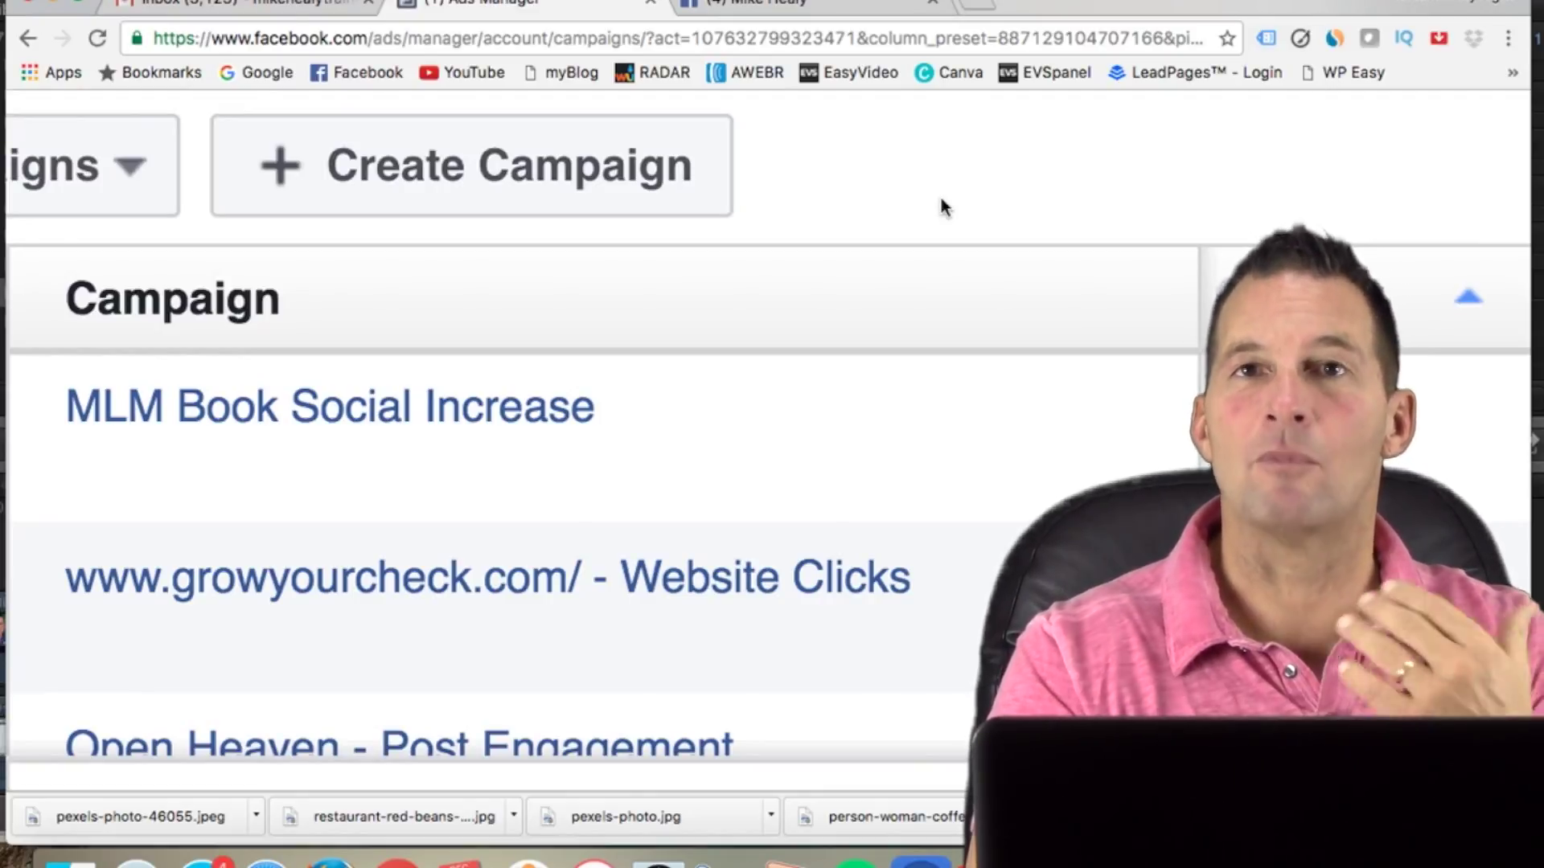
{"action": "scroll", "coordinate": [946, 207], "scroll_direction": "right", "scroll_amount": 10}
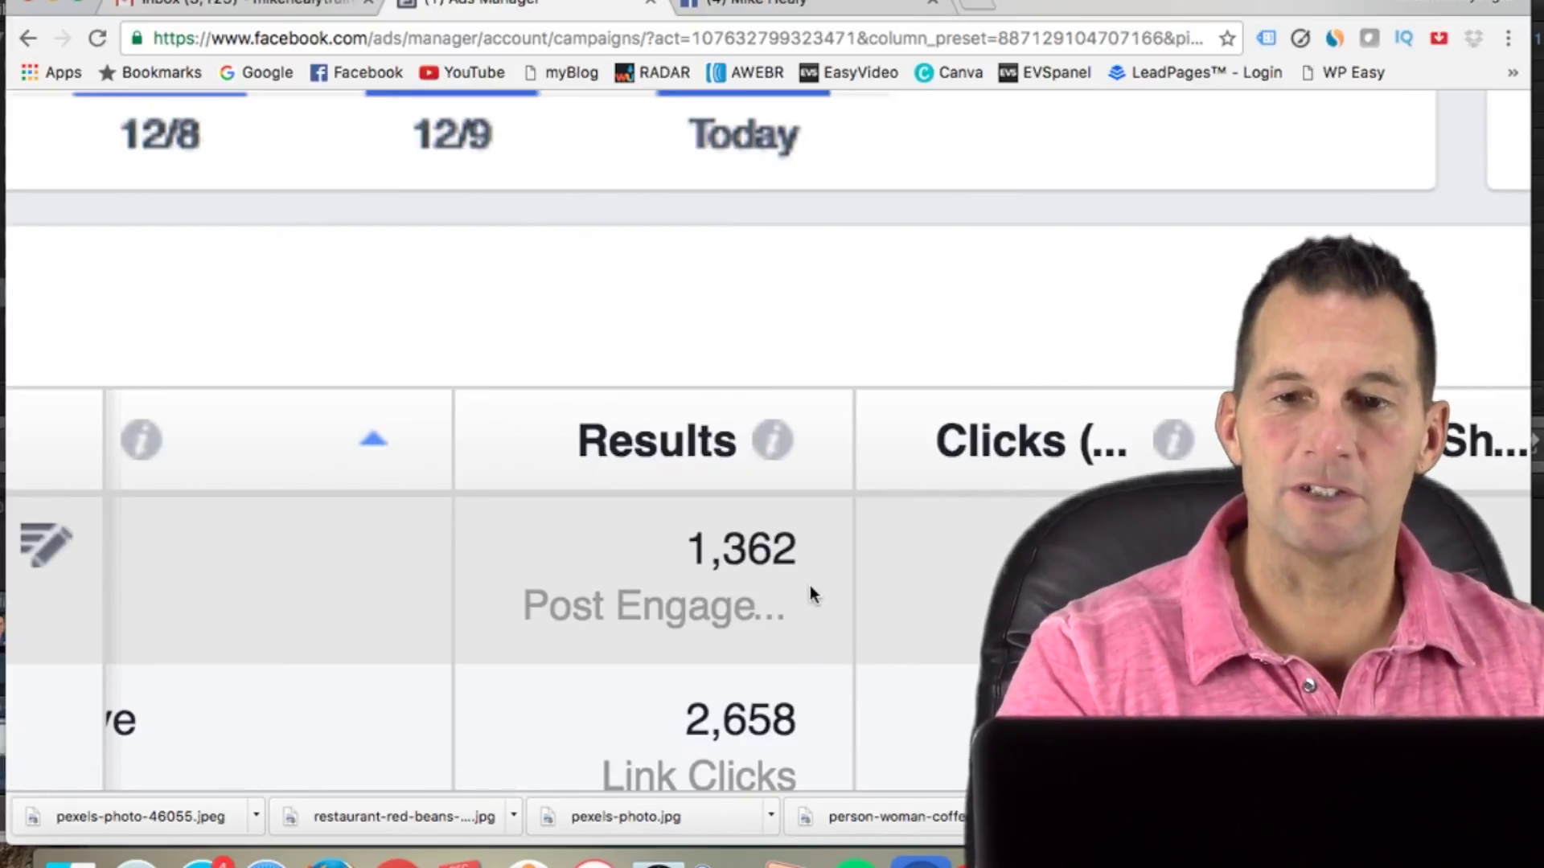
{"action": "scroll", "coordinate": [809, 586], "scroll_direction": "right", "scroll_amount": 2}
{"action": "scroll", "coordinate": [809, 585], "scroll_direction": "right", "scroll_amount": 3}
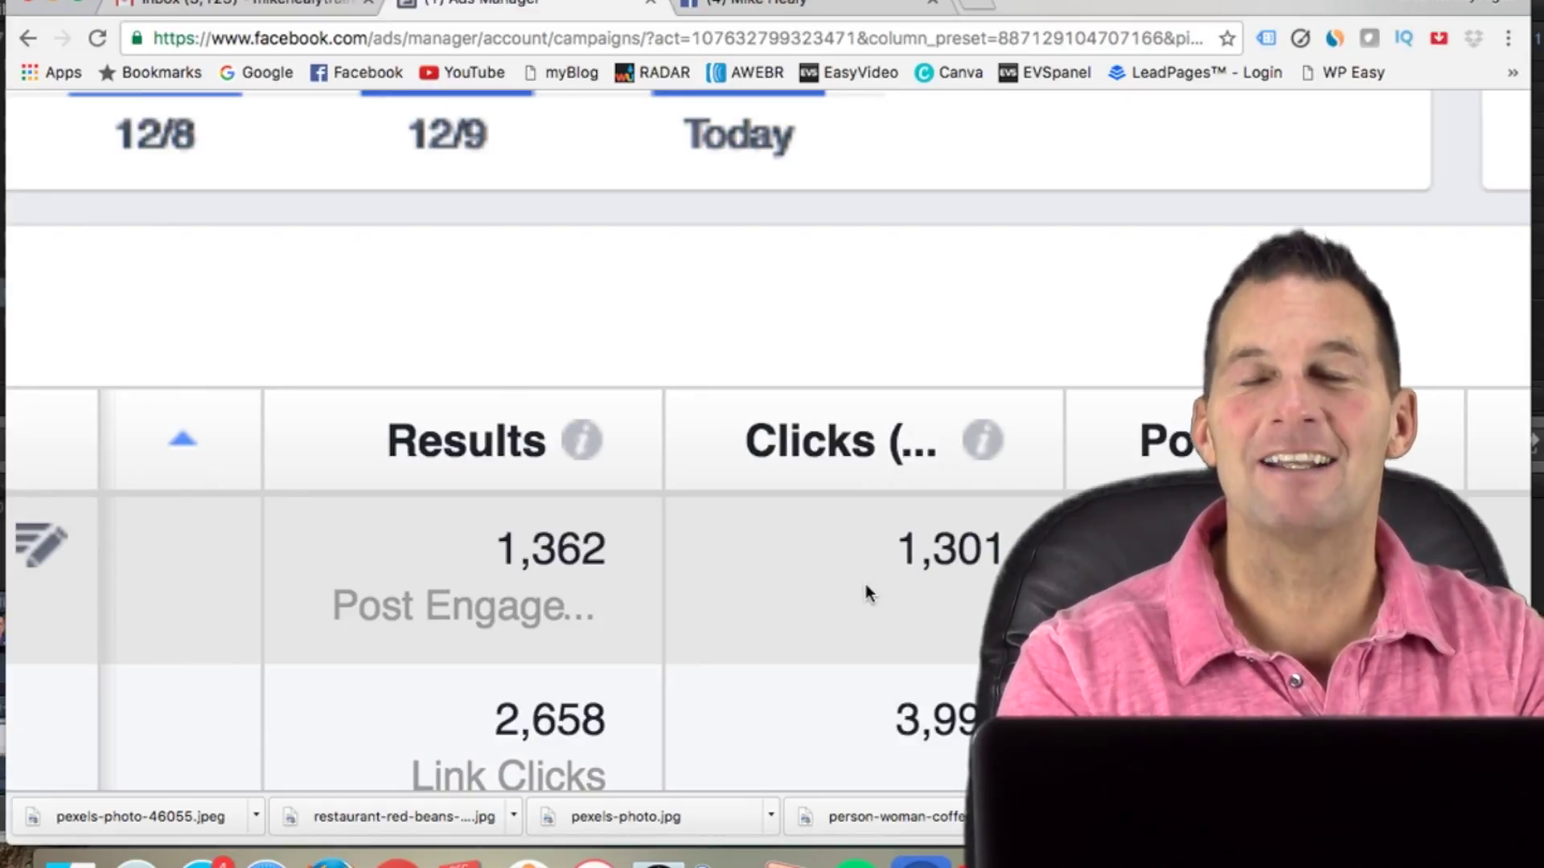
{"action": "scroll", "coordinate": [931, 354], "scroll_direction": "right", "scroll_amount": 15}
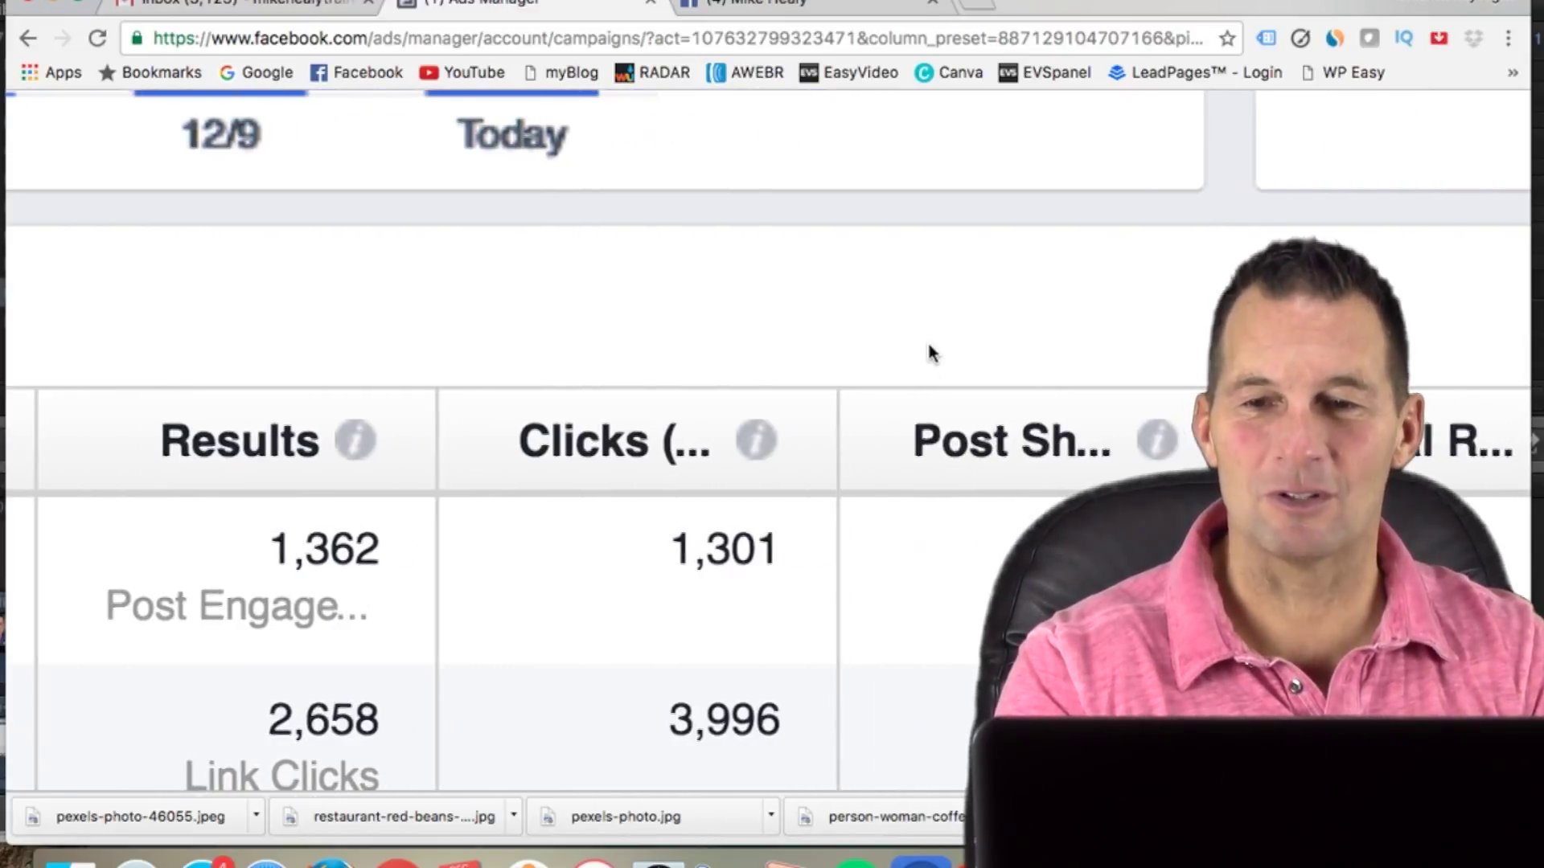
{"action": "scroll", "coordinate": [1072, 388], "scroll_direction": "right", "scroll_amount": 5}
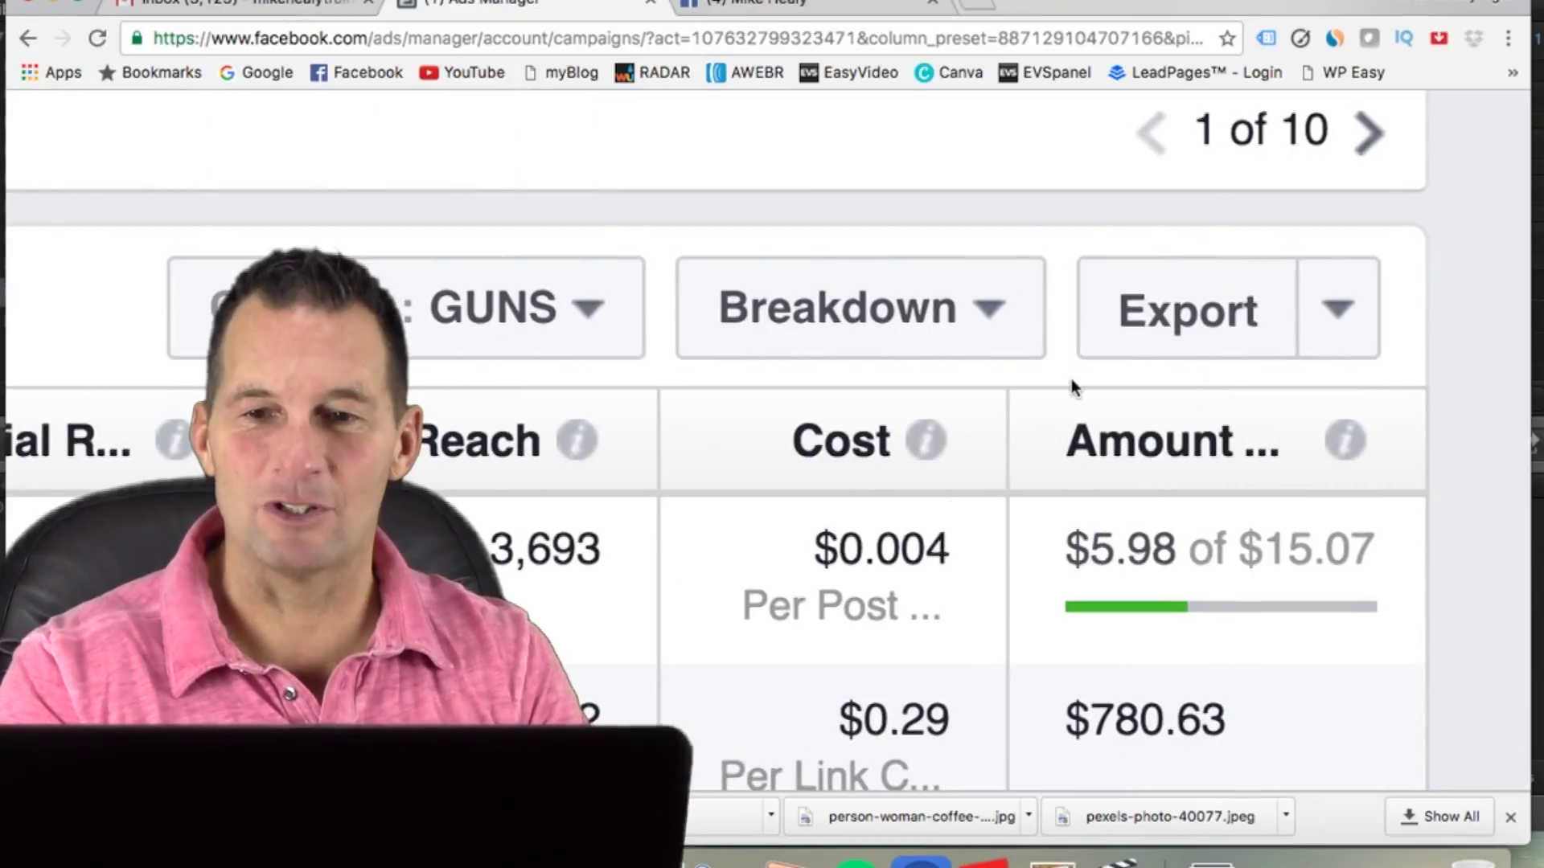
{"action": "scroll", "coordinate": [1150, 560], "scroll_direction": "down", "scroll_amount": 5}
{"action": "scroll", "coordinate": [1150, 553], "scroll_direction": "up", "scroll_amount": 5}
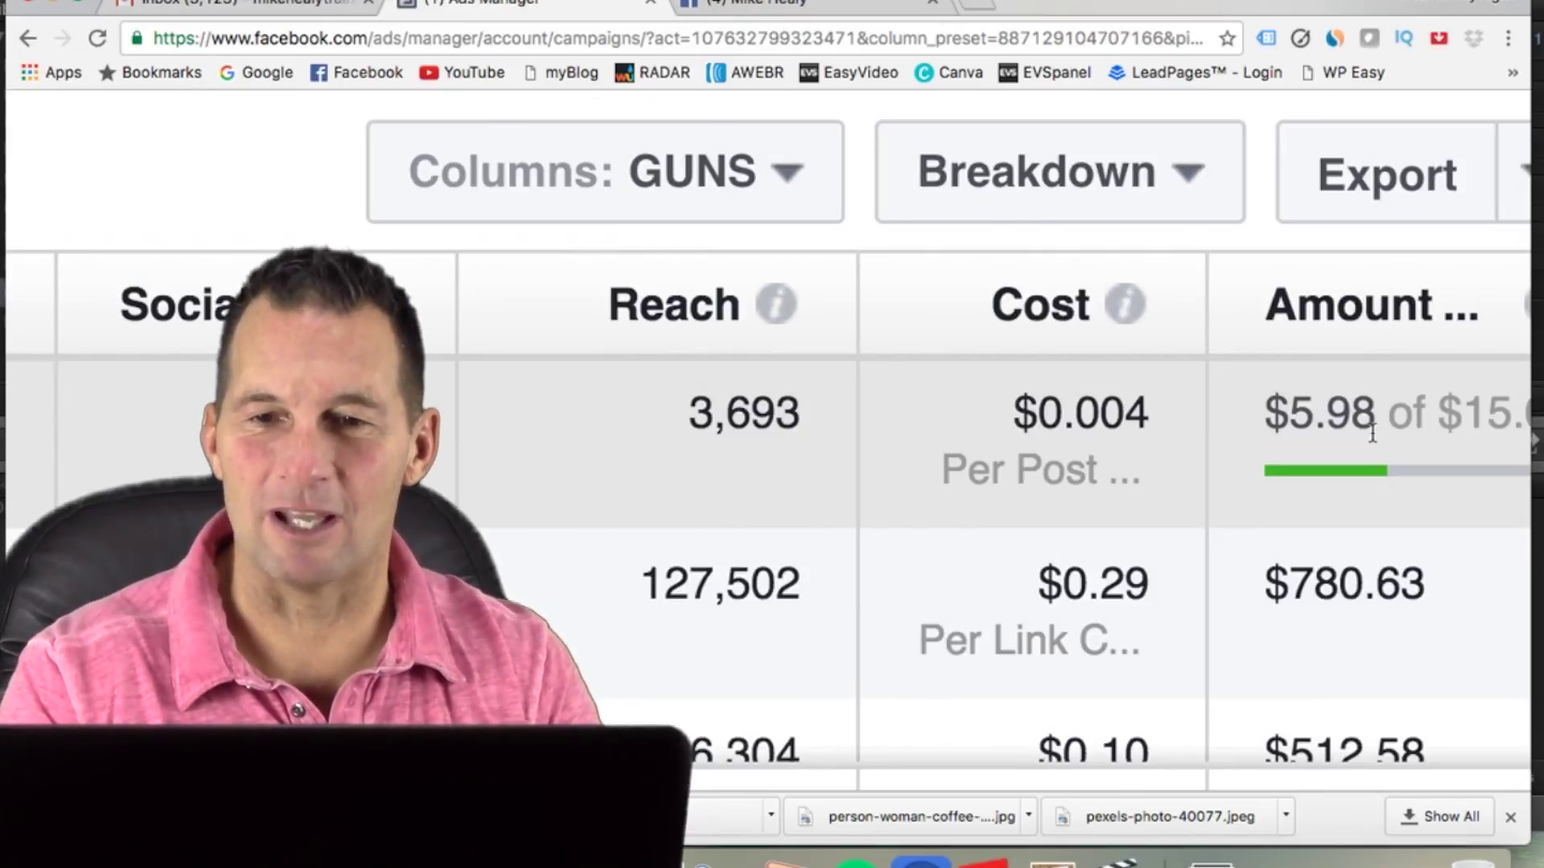
{"action": "scroll", "coordinate": [231, 201], "scroll_direction": "left", "scroll_amount": 10}
{"action": "scroll", "coordinate": [230, 199], "scroll_direction": "left", "scroll_amount": 10}
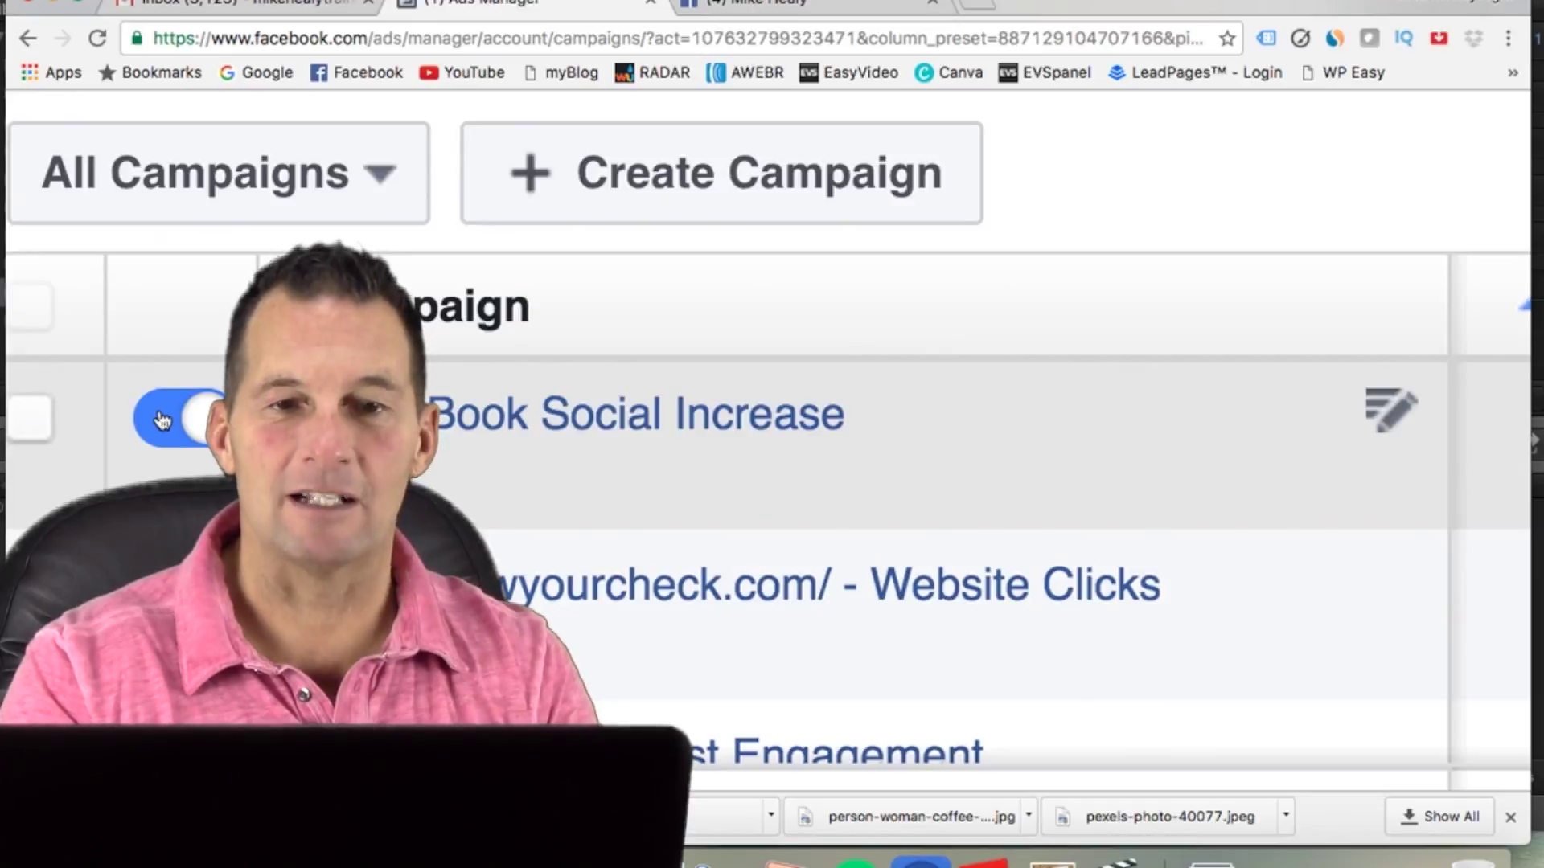
Step: Turn off the MLM Book Social Increase campaign and return to the Facebook page tab
{"action": "left_click", "coordinate": [153, 387]}
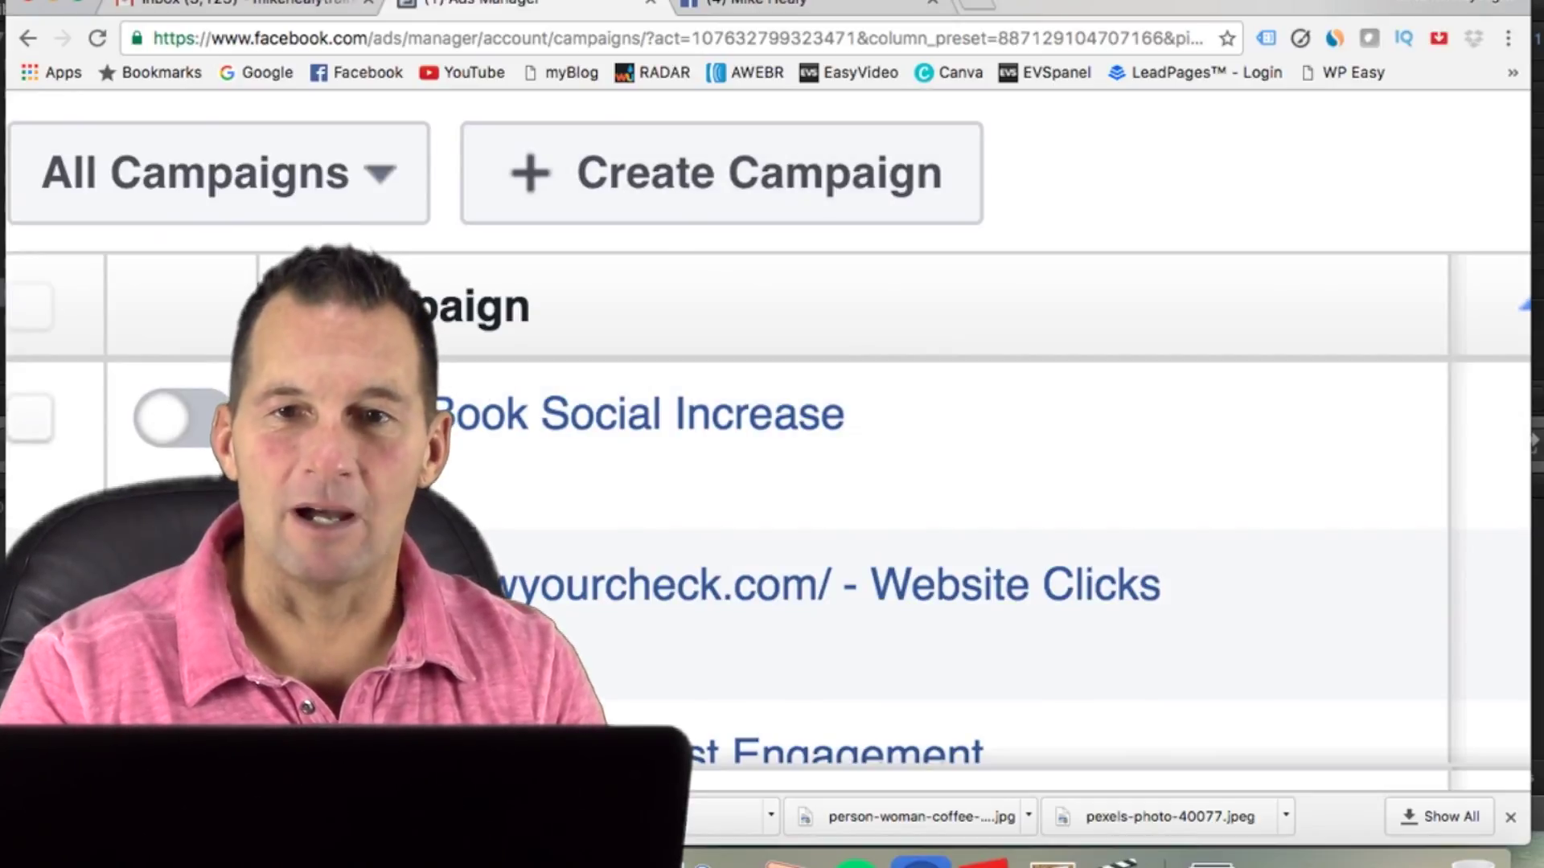
{"action": "left_click", "coordinate": [835, 11]}
{"action": "left_click", "coordinate": [821, 228]}
{"action": "left_click", "coordinate": [740, 318]}
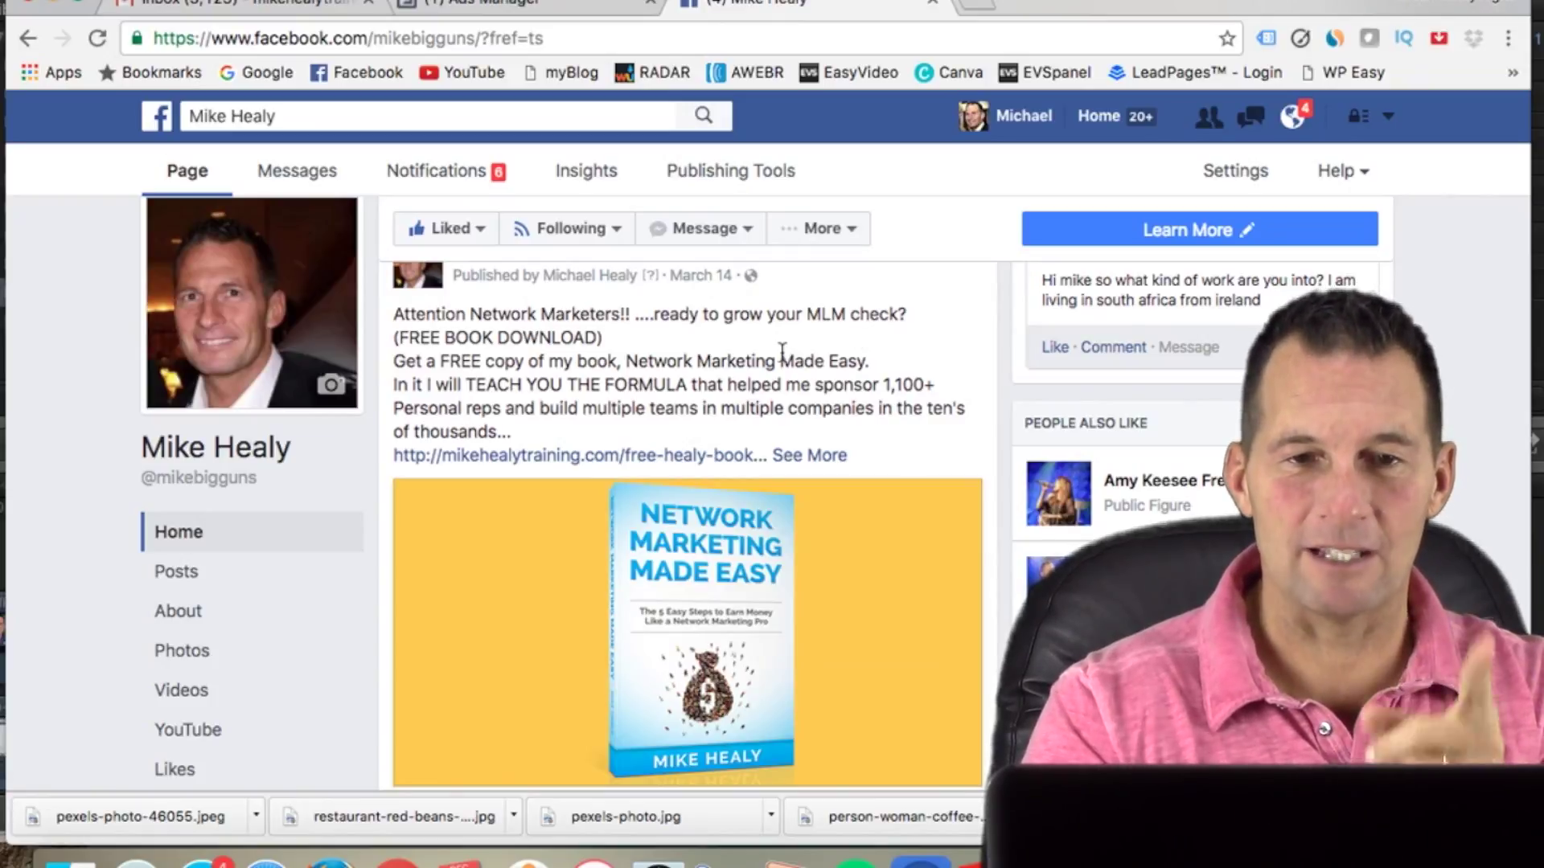
Step: Show the free-book post's 39,662 reach, 1.7K reactions and 55 shares at normal zoom
{"action": "scroll", "coordinate": [884, 370], "scroll_direction": "down", "scroll_amount": 3}
{"action": "scroll", "coordinate": [906, 384], "scroll_direction": "down", "scroll_amount": 6}
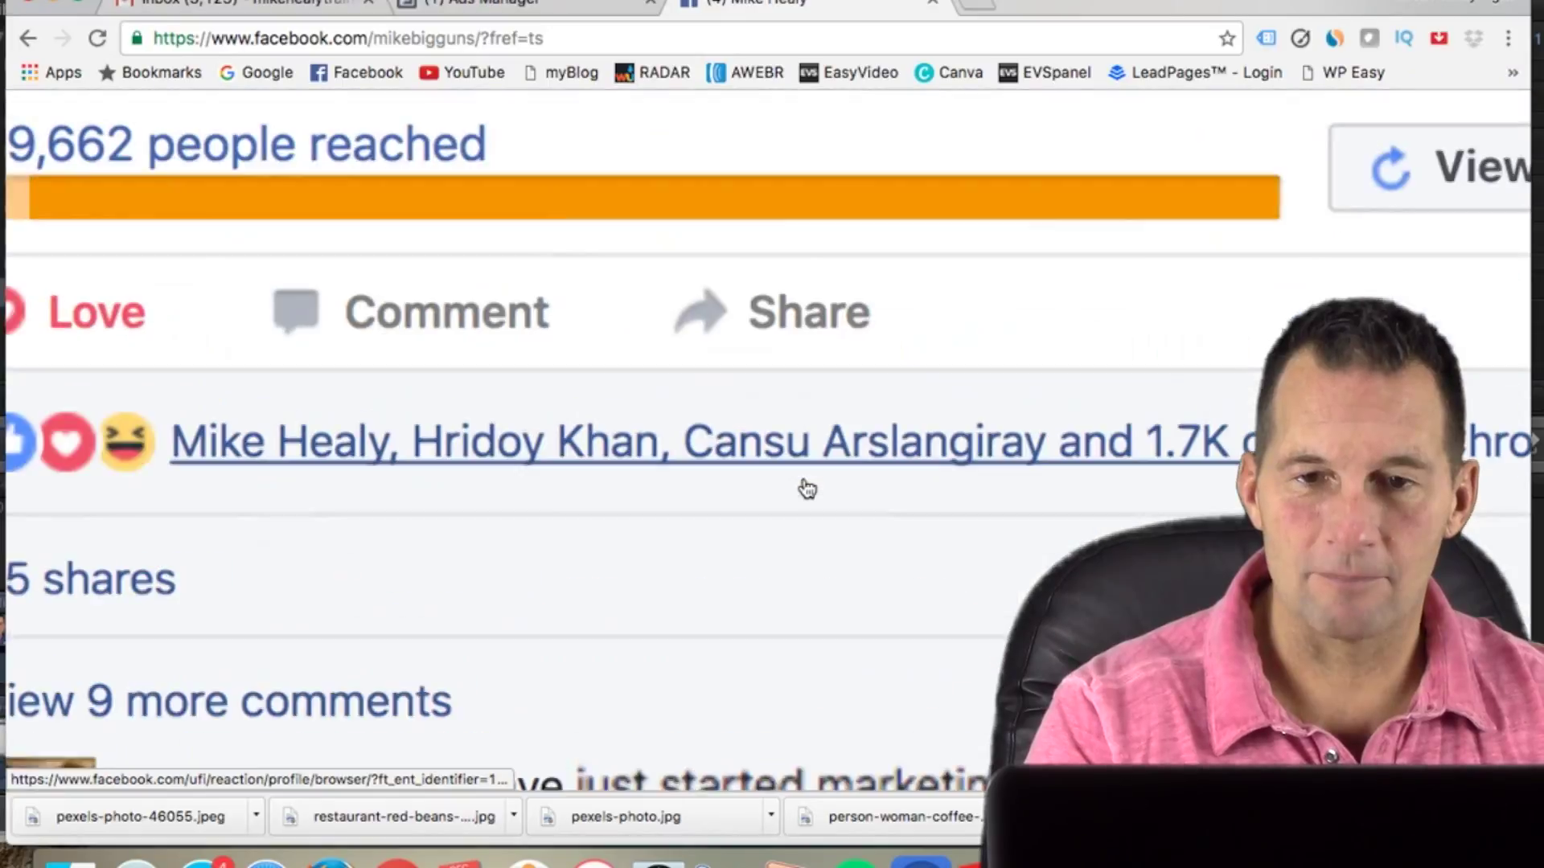
{"action": "mouse_move", "coordinate": [815, 467]}
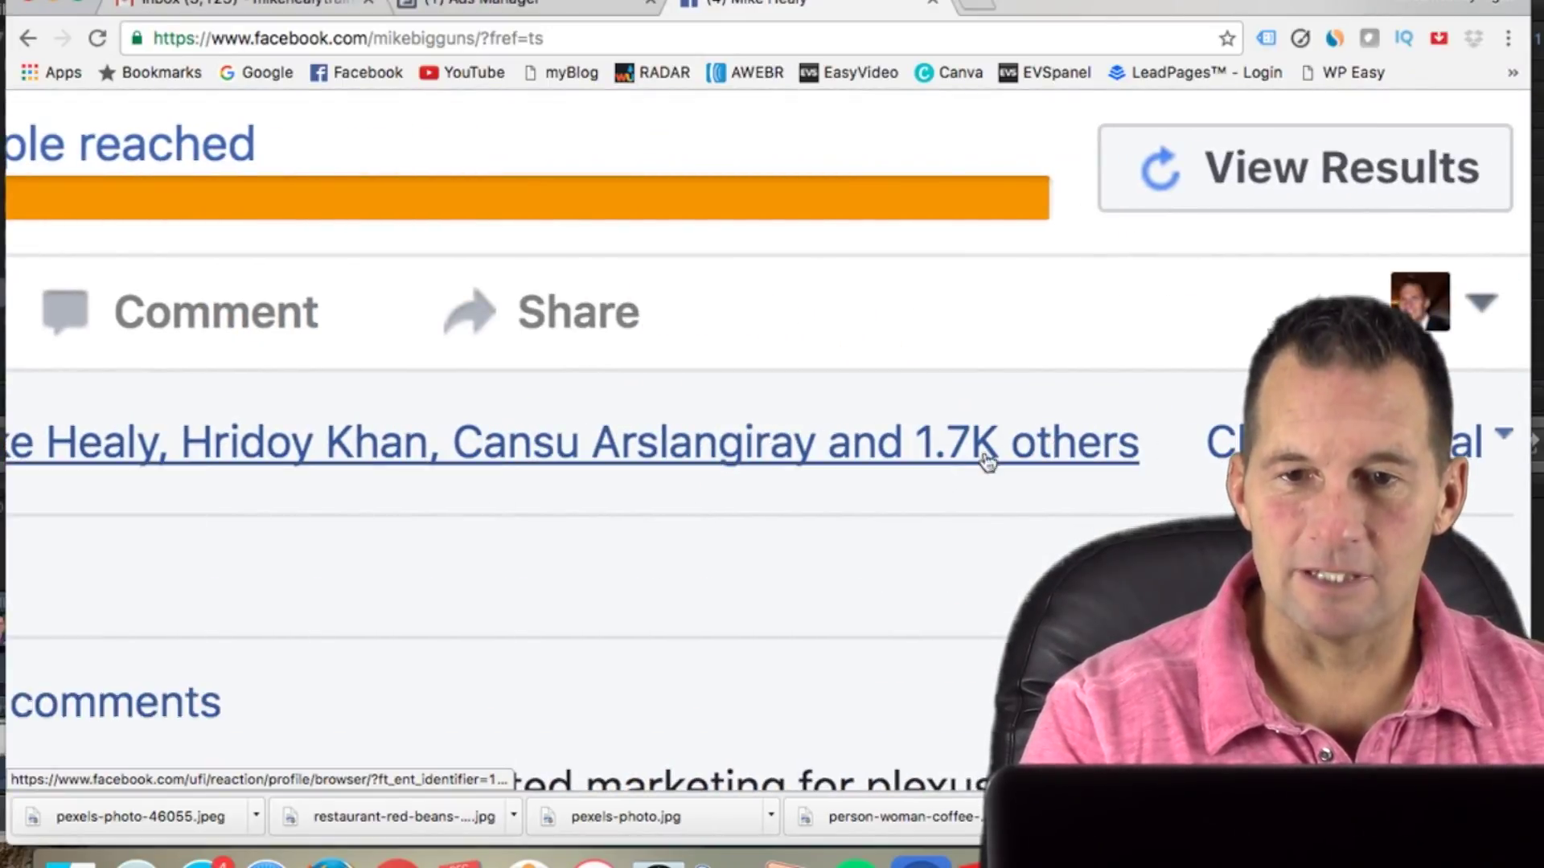
{"action": "scroll", "coordinate": [1182, 478], "scroll_direction": "right", "scroll_amount": 2}
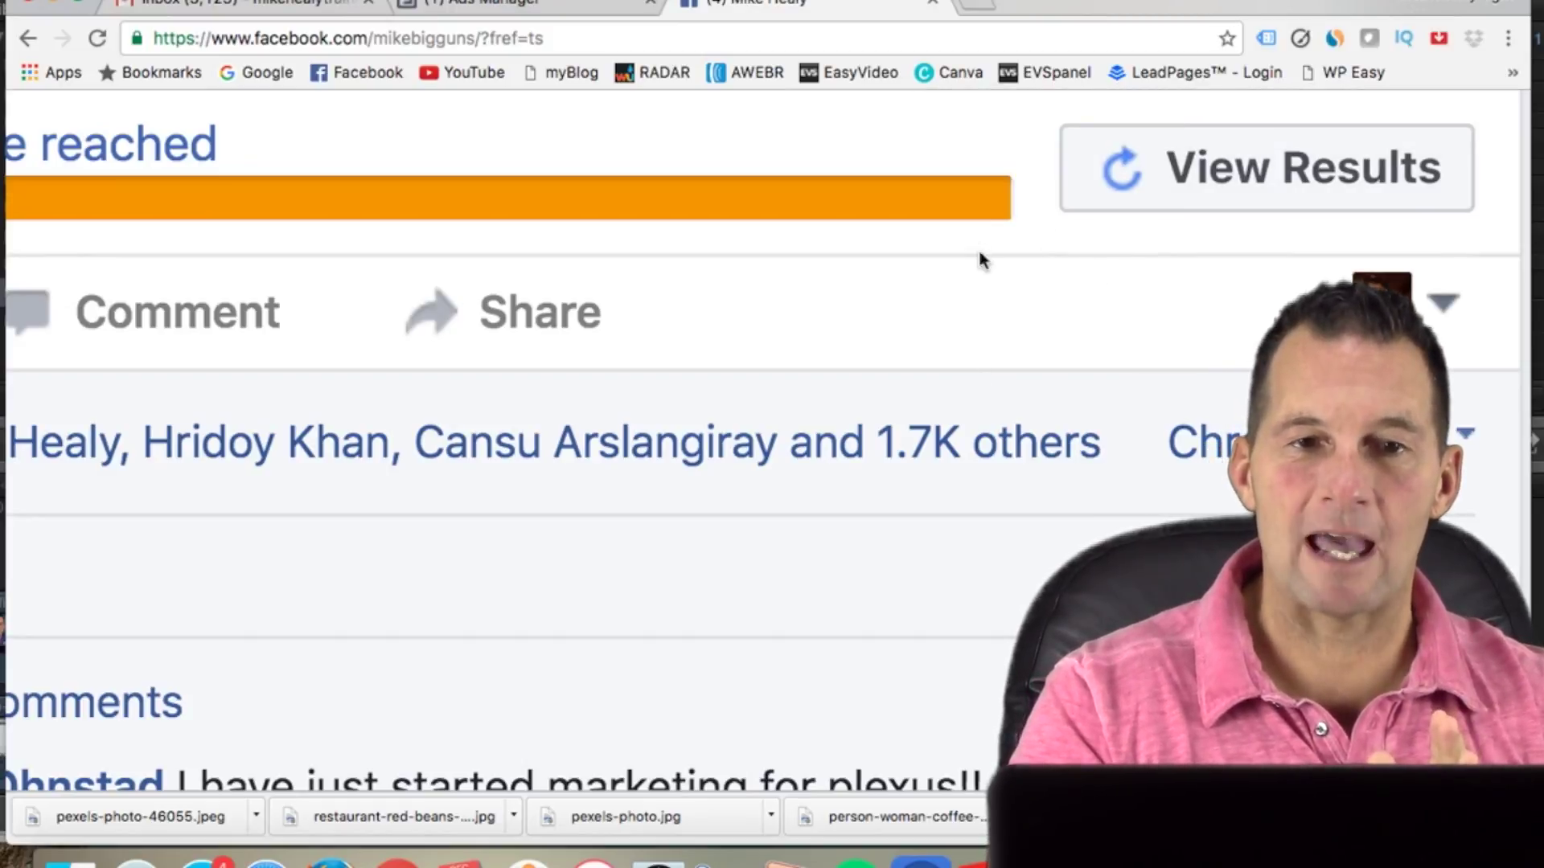
{"action": "key", "text": "super+0"}
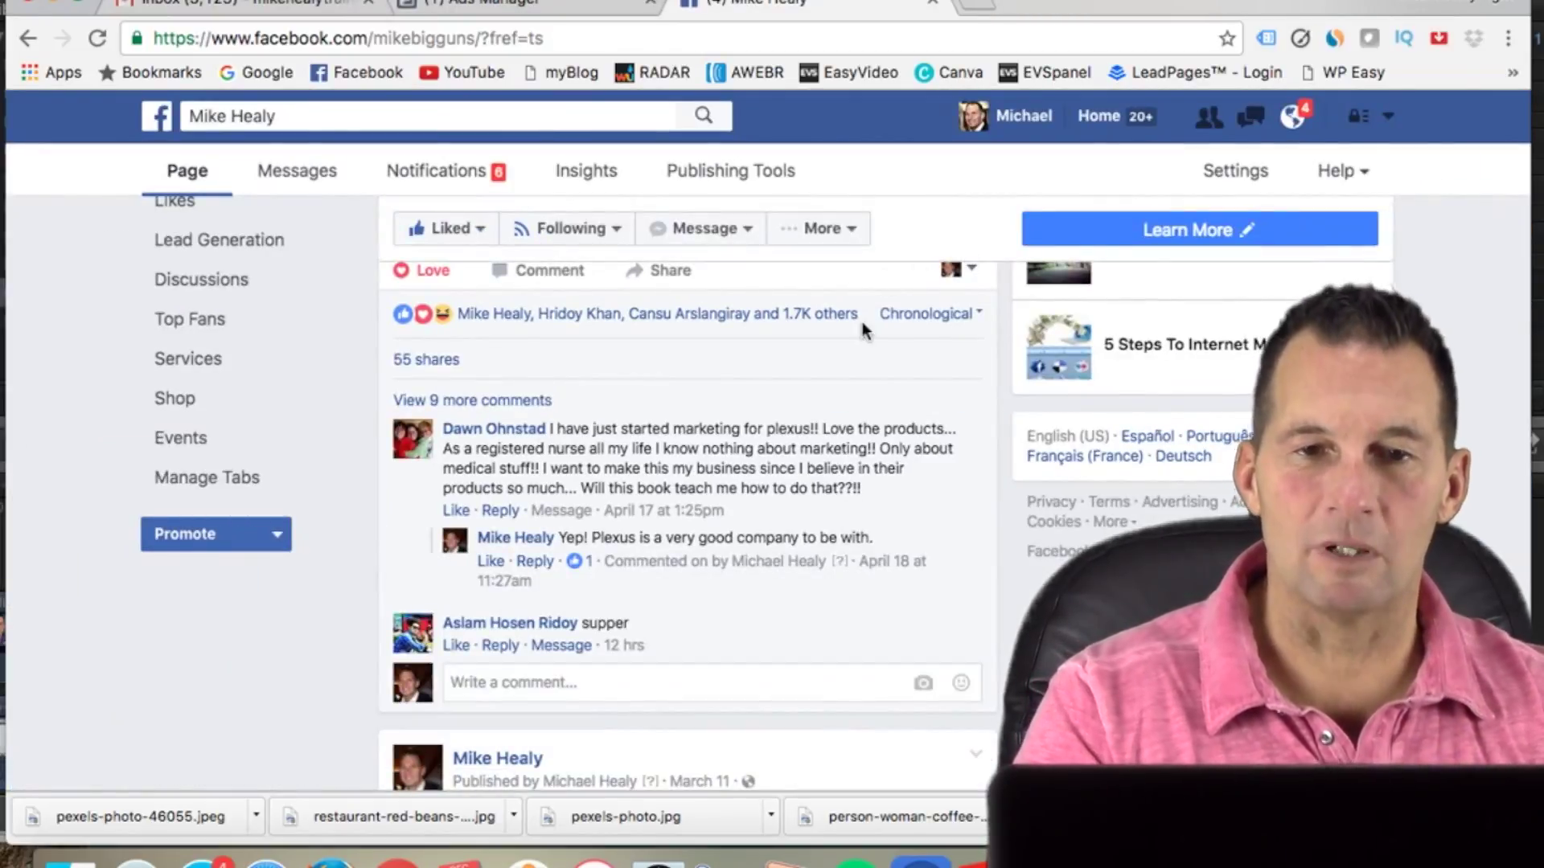
{"action": "scroll", "coordinate": [862, 322], "scroll_direction": "up", "scroll_amount": 8}
{"action": "scroll", "coordinate": [881, 393], "scroll_direction": "up", "scroll_amount": 2}
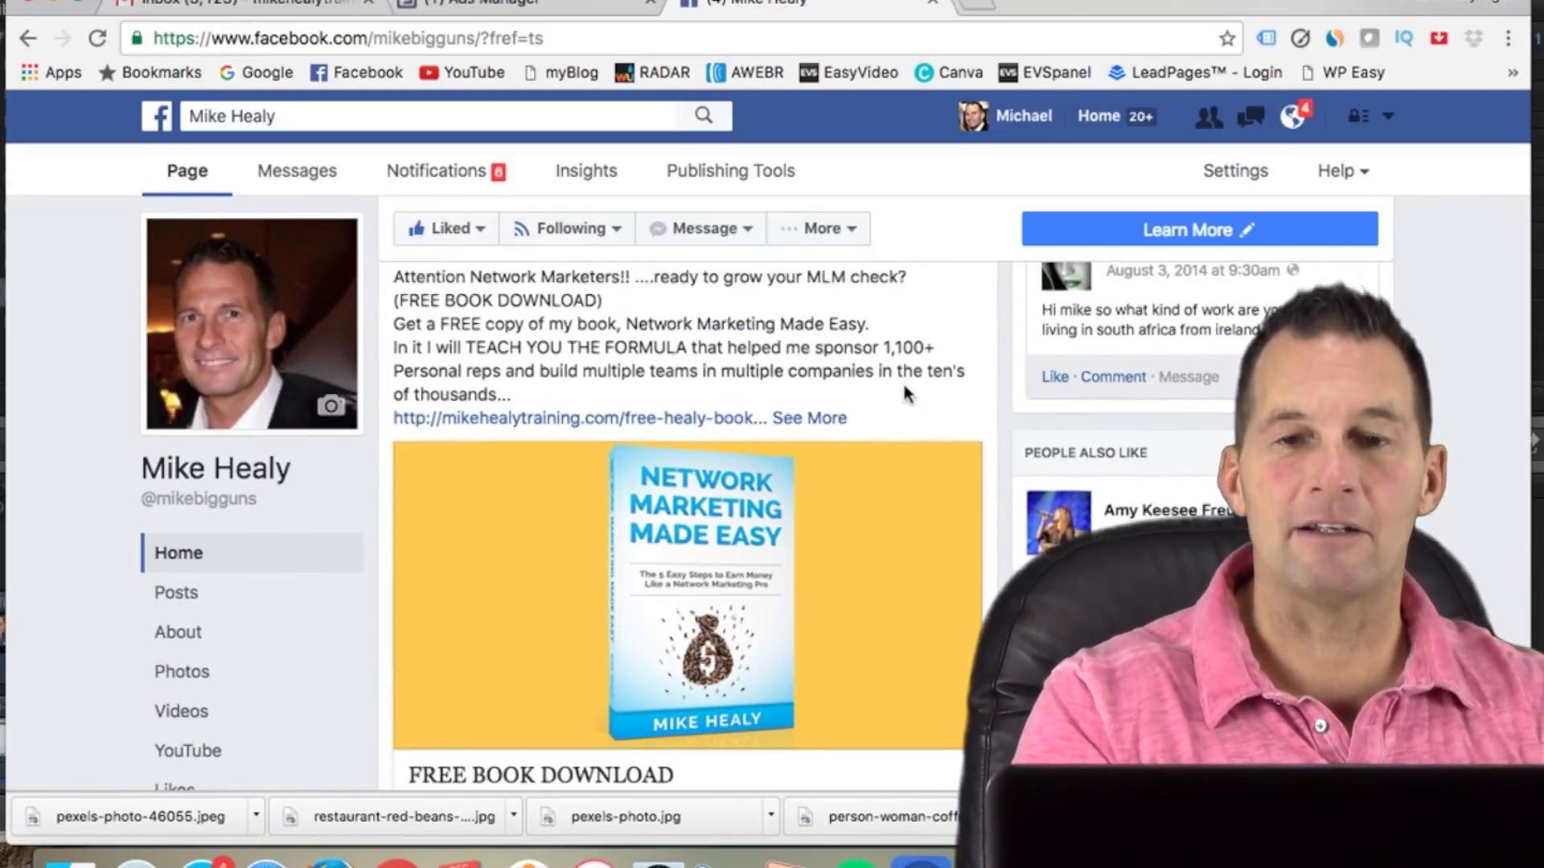
{"action": "scroll", "coordinate": [901, 392], "scroll_direction": "up", "scroll_amount": 1}
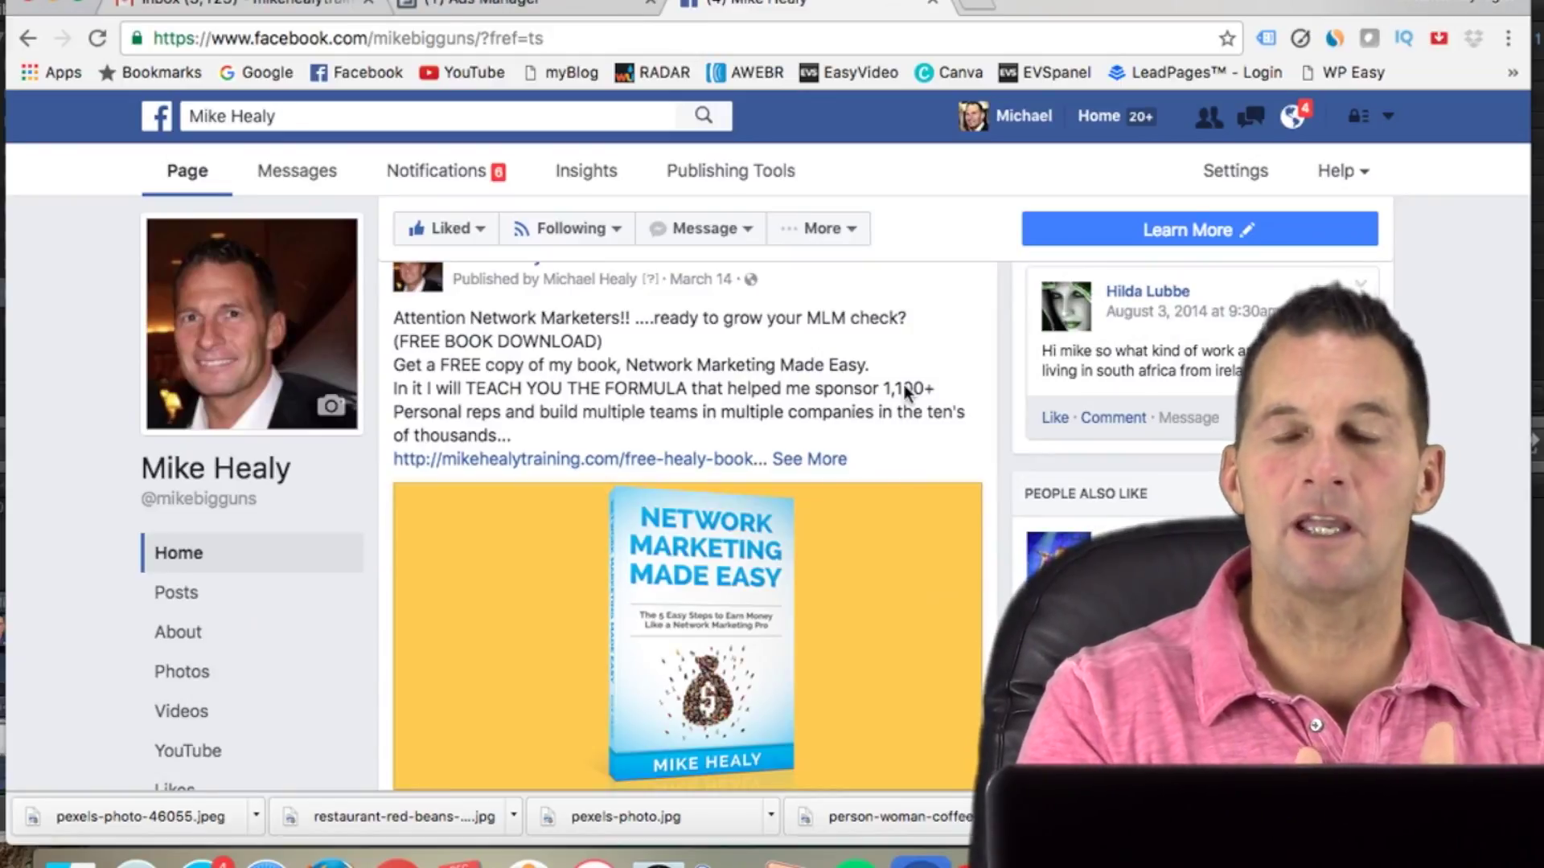
{"action": "scroll", "coordinate": [947, 349], "scroll_direction": "down", "scroll_amount": 5}
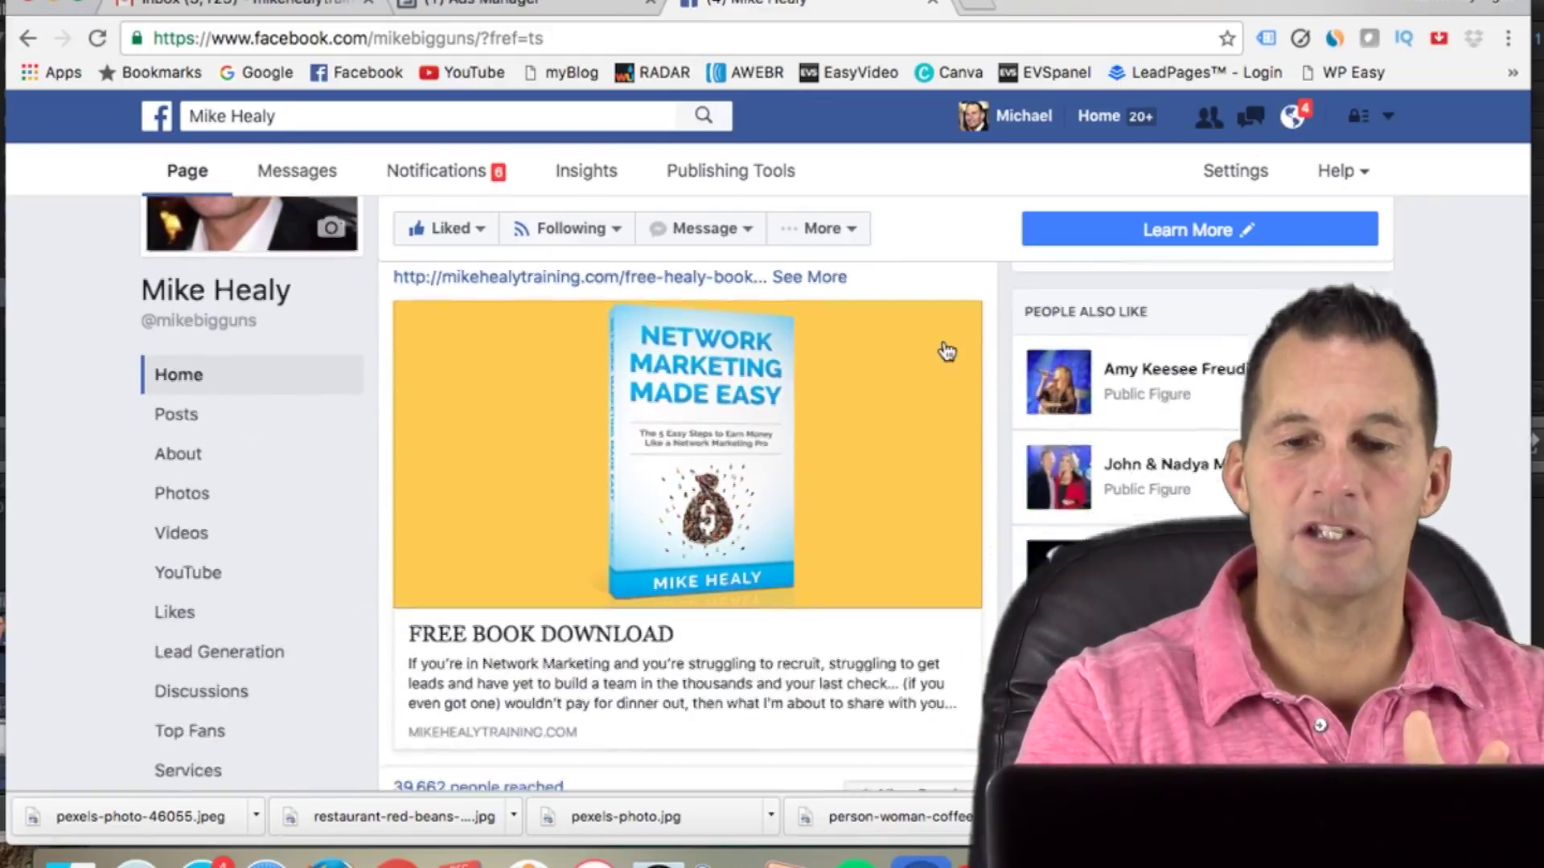
{"action": "scroll", "coordinate": [946, 350], "scroll_direction": "down", "scroll_amount": 4}
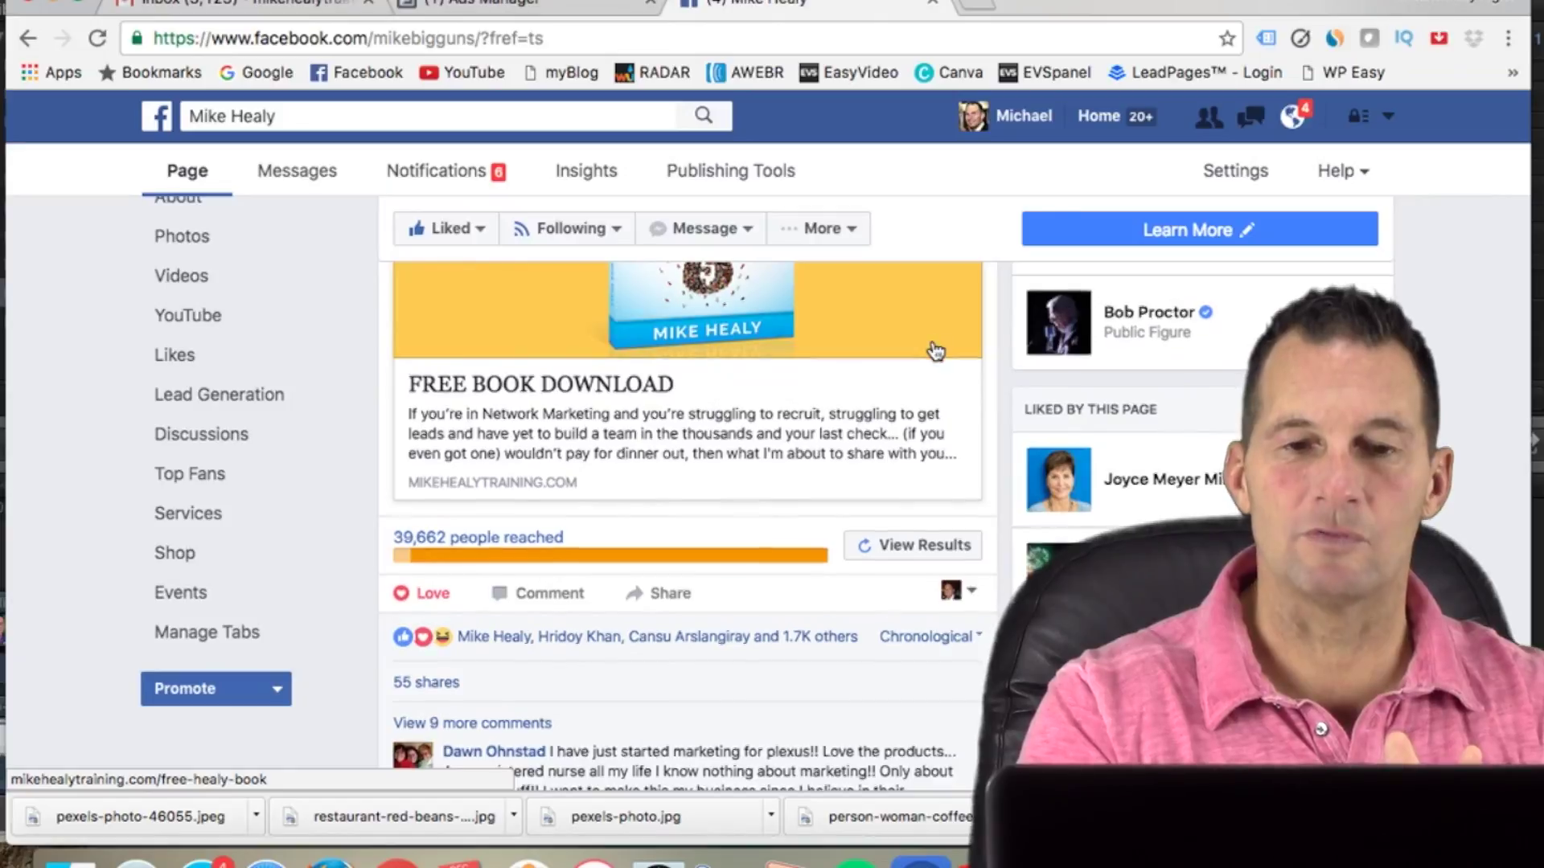
{"action": "scroll", "coordinate": [937, 352], "scroll_direction": "up", "scroll_amount": 2}
{"action": "scroll", "coordinate": [935, 351], "scroll_direction": "up", "scroll_amount": 8}
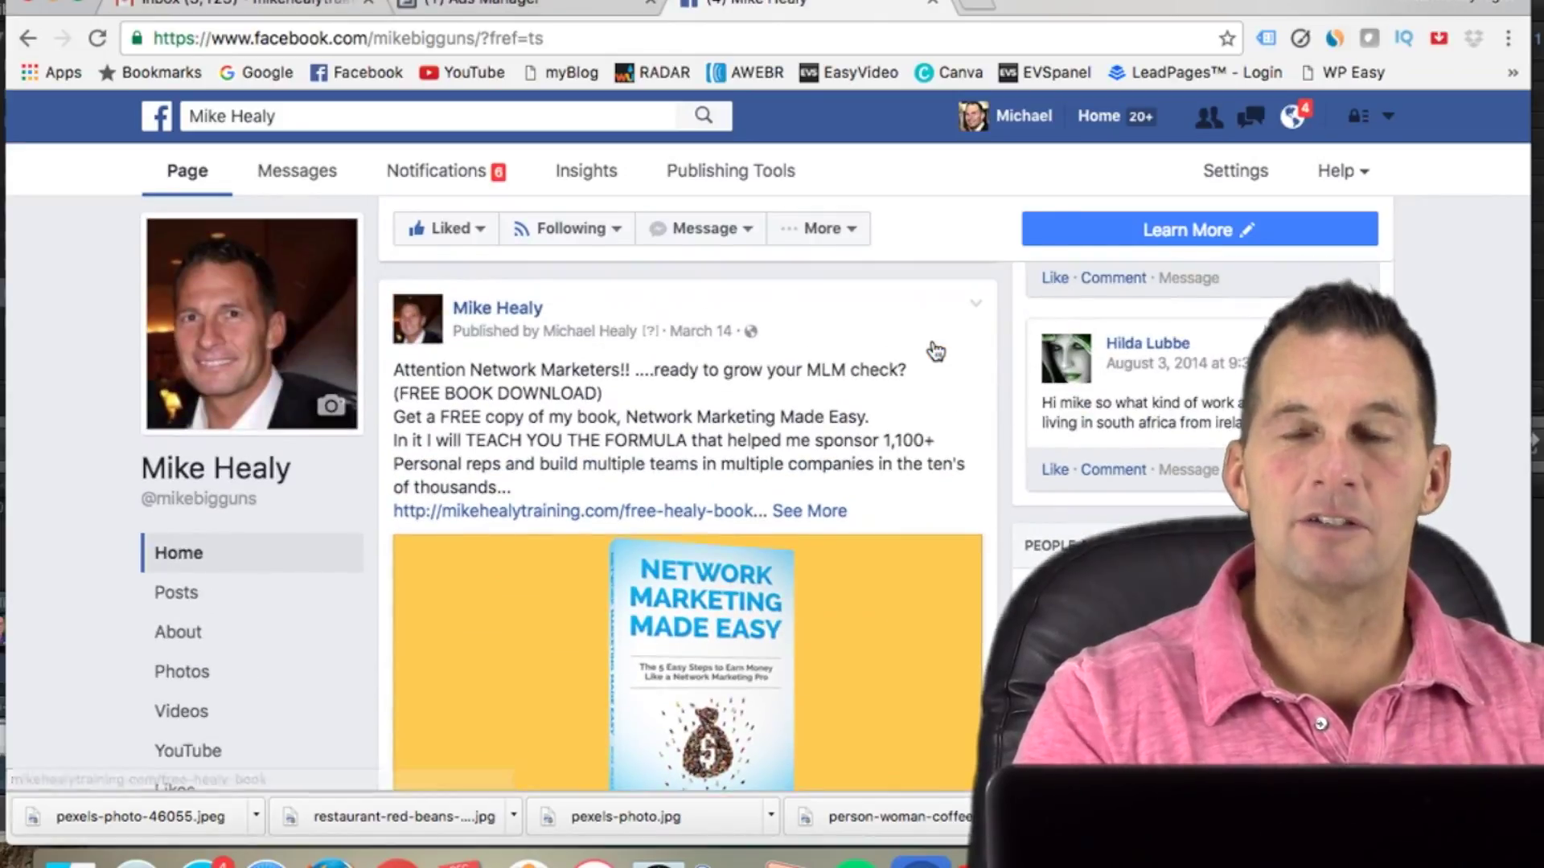